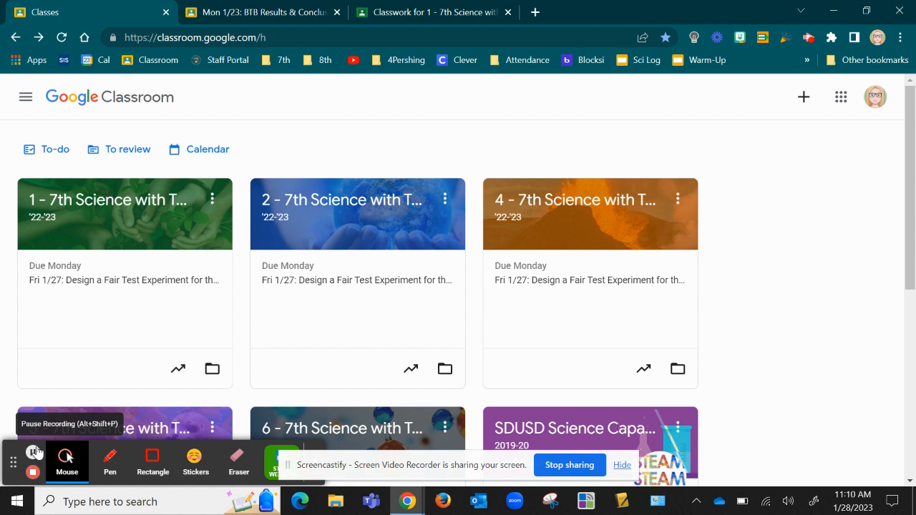
- Open the turned-in BTB Results & Conclusion submission and score its Claim criterion 2 points in the rubric
{"action": "left_click", "coordinate": [235, 14]}
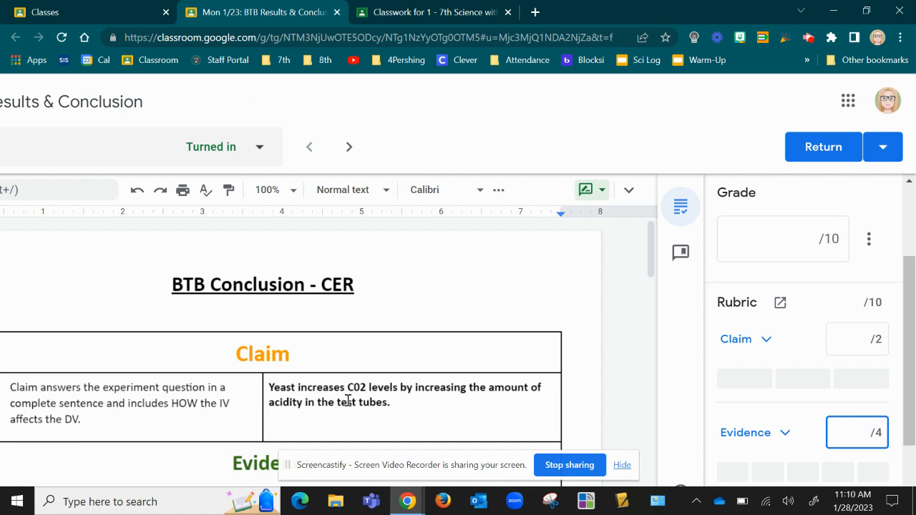
{"action": "left_click_drag", "start_coordinate": [650, 268], "coordinate": [648, 247]}
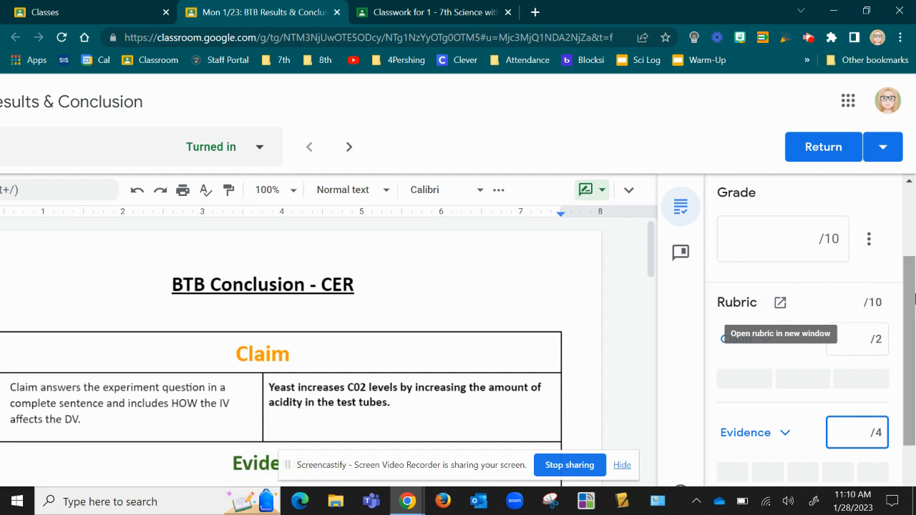
{"action": "left_click_drag", "start_coordinate": [910, 298], "coordinate": [908, 341]}
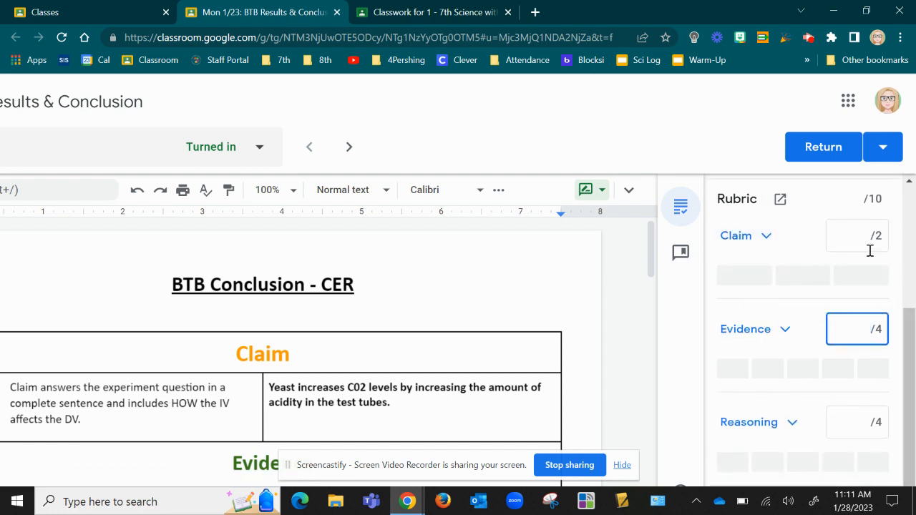
{"action": "left_click_drag", "start_coordinate": [911, 356], "coordinate": [910, 379]}
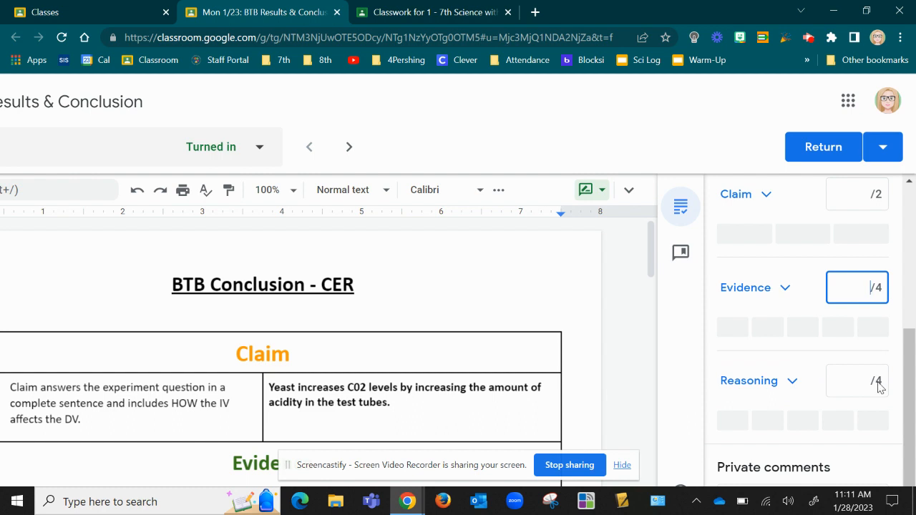
{"action": "left_click_drag", "start_coordinate": [906, 383], "coordinate": [910, 334]}
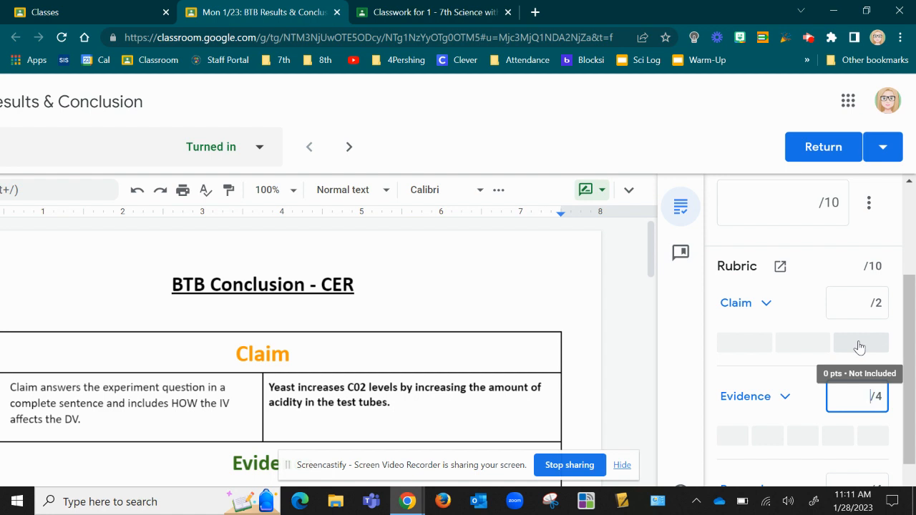
{"action": "left_click", "coordinate": [751, 347]}
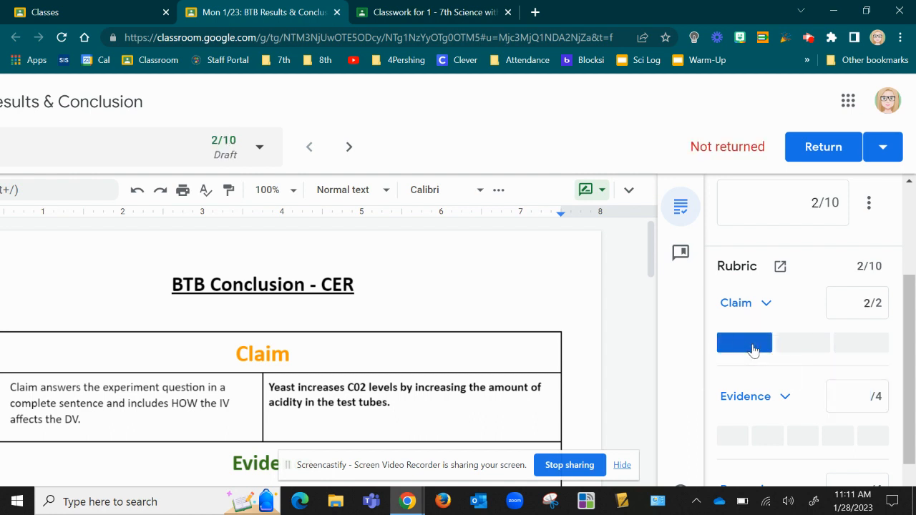
- Expand the Evidence criterion's level descriptions, award Meets Standard (3 pts), and collapse the criterion
{"action": "scroll", "coordinate": [748, 380], "scroll_direction": "down", "scroll_amount": 1}
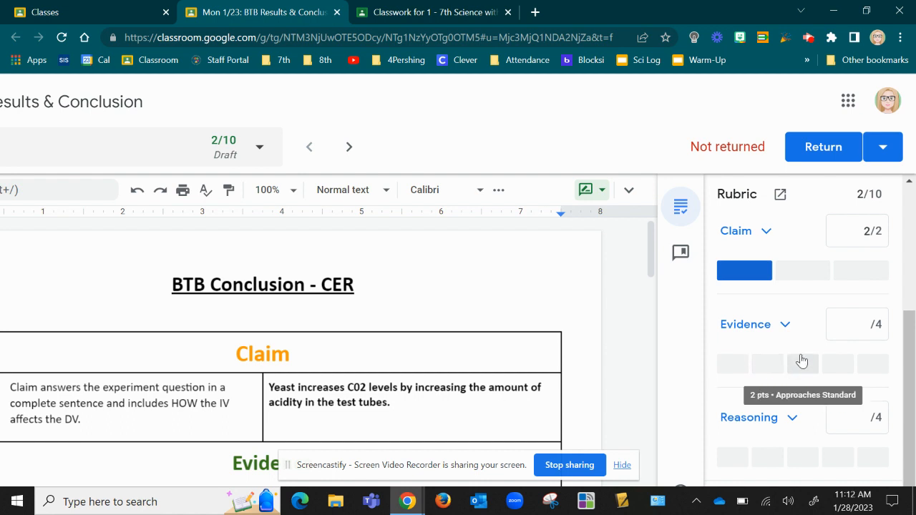
{"action": "left_click", "coordinate": [785, 327]}
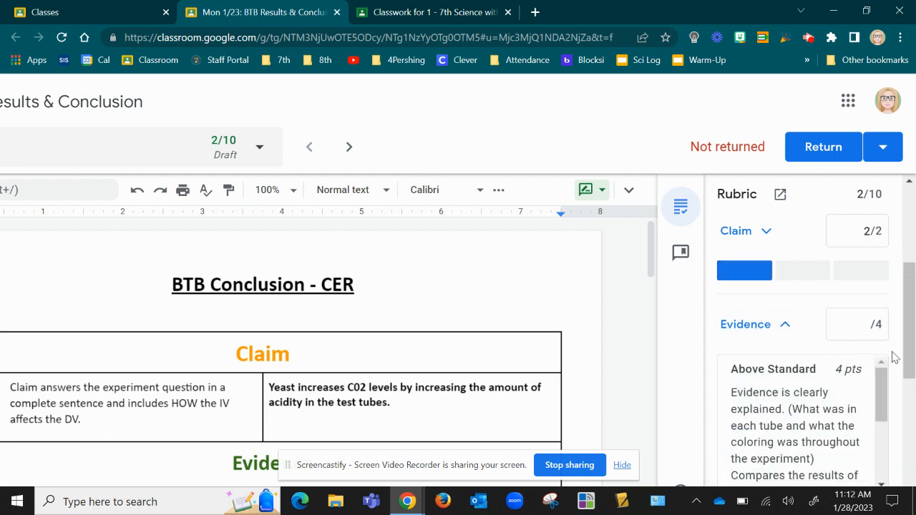
{"action": "scroll", "coordinate": [900, 321], "scroll_direction": "down", "scroll_amount": 2}
{"action": "left_click_drag", "start_coordinate": [880, 295], "coordinate": [880, 351]}
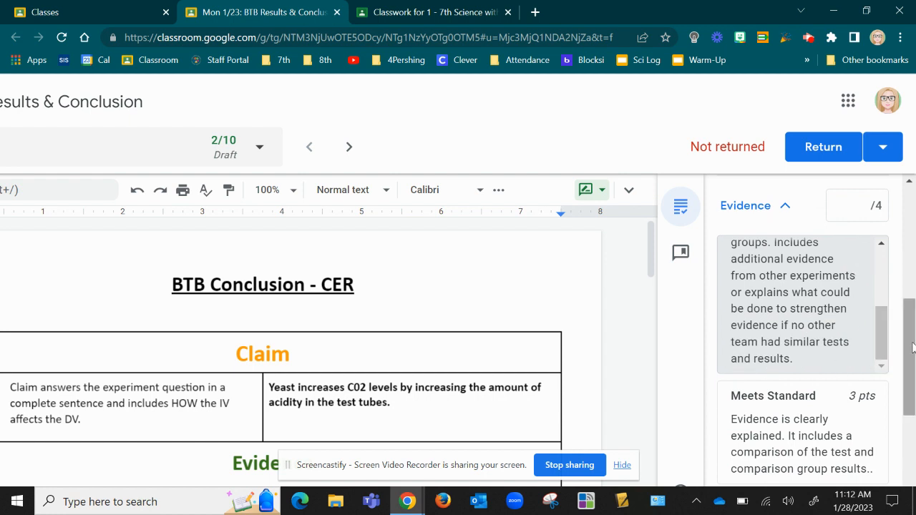
{"action": "scroll", "coordinate": [913, 347], "scroll_direction": "down", "scroll_amount": 2}
{"action": "left_click", "coordinate": [873, 313]}
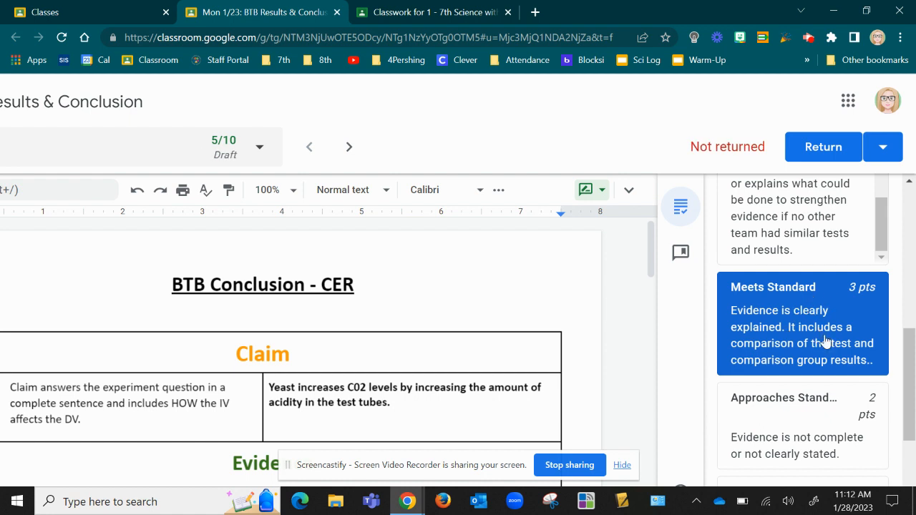
{"action": "left_click_drag", "start_coordinate": [905, 357], "coordinate": [907, 307]}
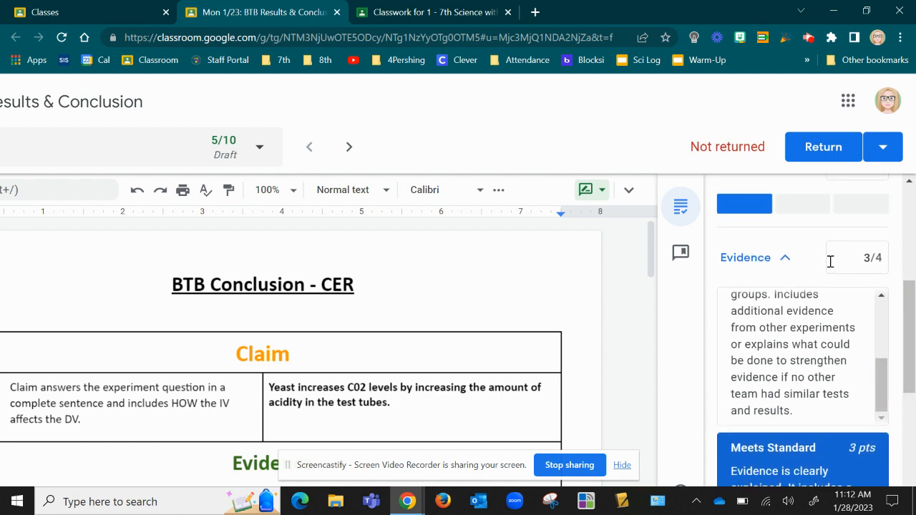
{"action": "left_click", "coordinate": [786, 260]}
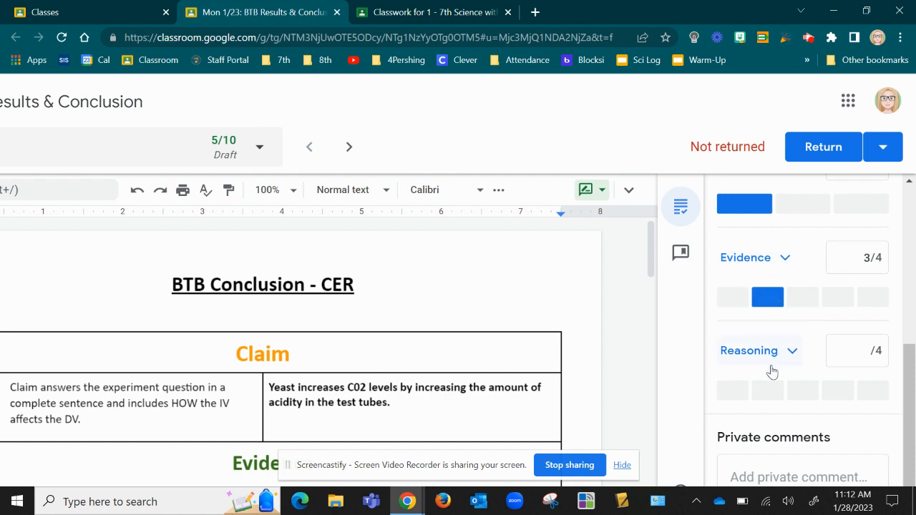
- Score the Reasoning criterion 1 point and check the rubric total
{"action": "left_click", "coordinate": [845, 395]}
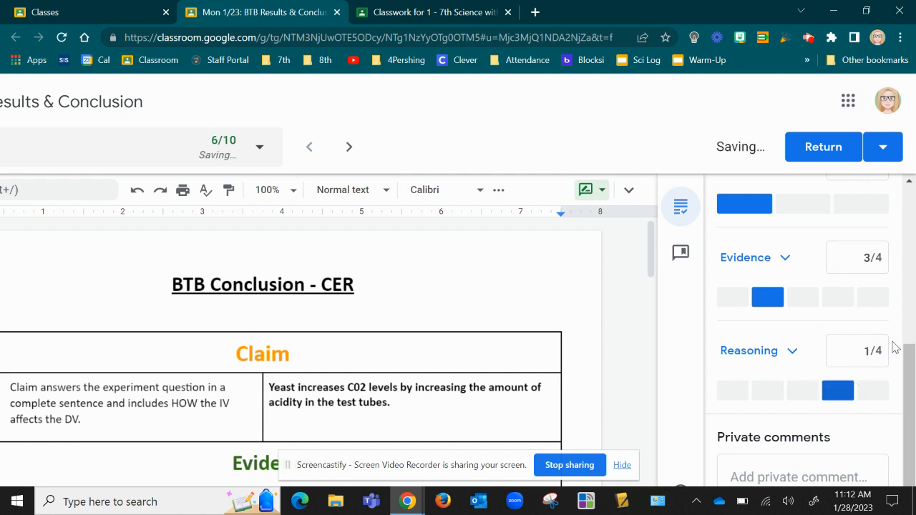
{"action": "scroll", "coordinate": [862, 358], "scroll_direction": "up", "scroll_amount": 1}
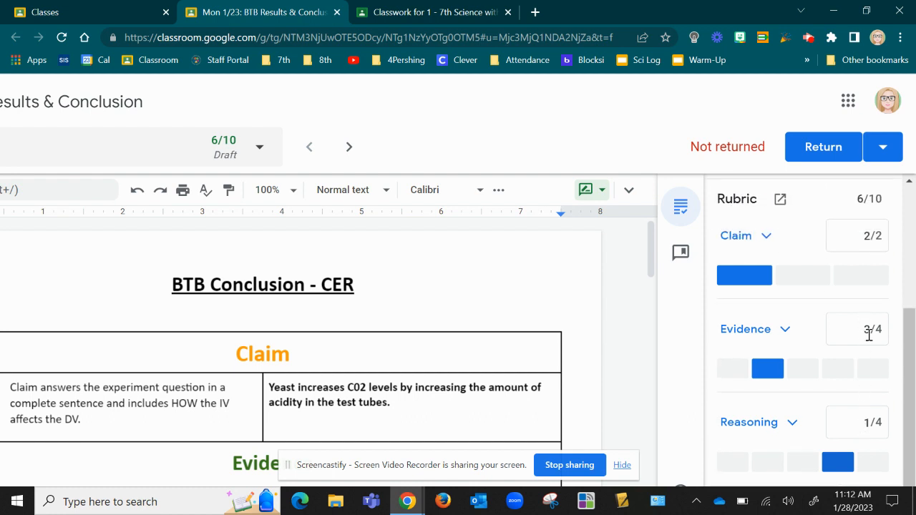
{"action": "scroll", "coordinate": [851, 304], "scroll_direction": "up", "scroll_amount": 1}
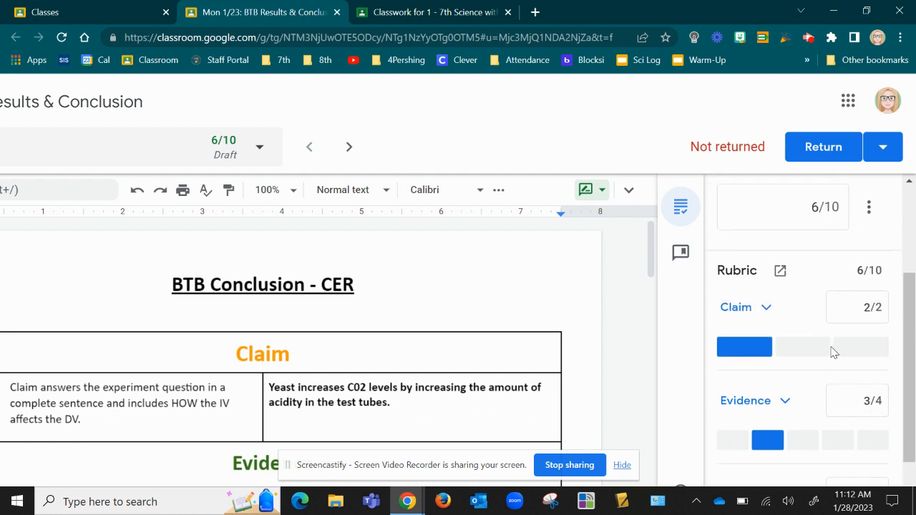
- Change the Reasoning score to Meets Standard (3 pts) and check the overall grade
{"action": "scroll", "coordinate": [833, 351], "scroll_direction": "down", "scroll_amount": 2}
{"action": "left_click", "coordinate": [767, 390]}
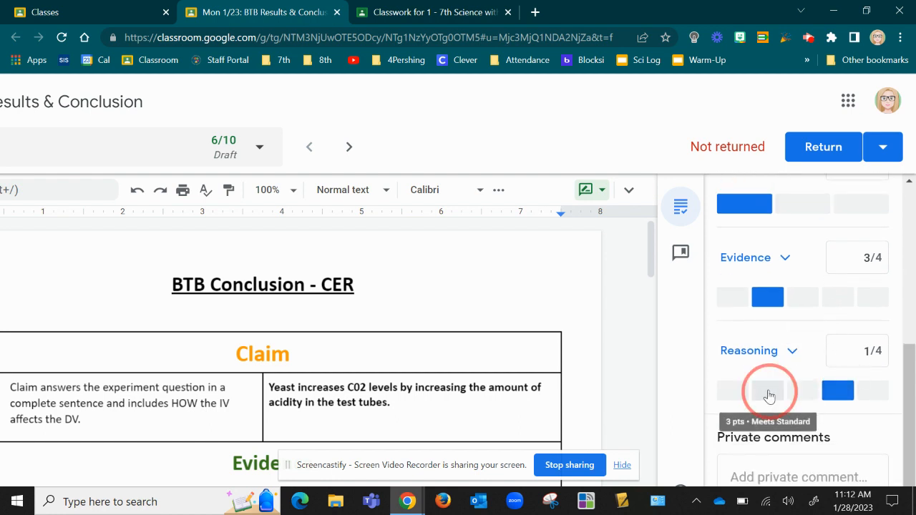
{"action": "scroll", "coordinate": [773, 376], "scroll_direction": "up", "scroll_amount": 3}
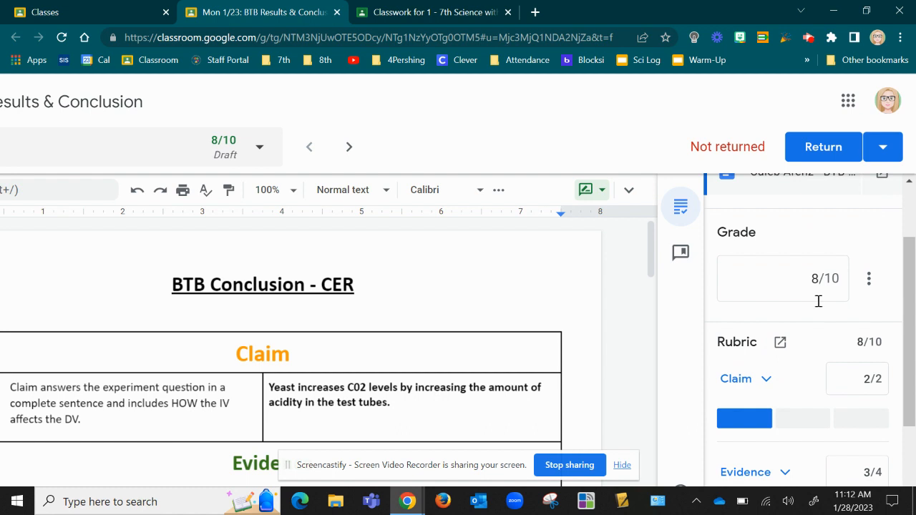
{"action": "scroll", "coordinate": [818, 303], "scroll_direction": "down", "scroll_amount": 1}
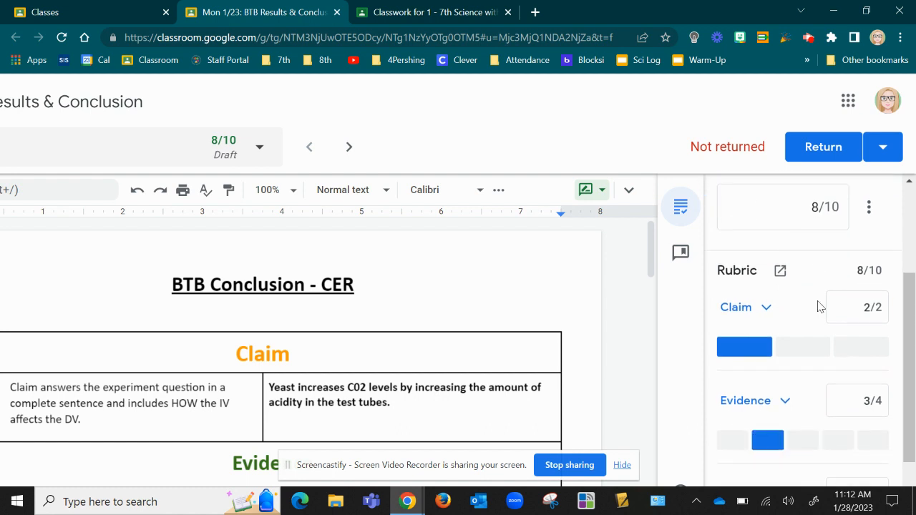
- Switch to the 7th Science class's classwork page and create a new assignment titled "Conclusion"
{"action": "left_click", "coordinate": [288, 465]}
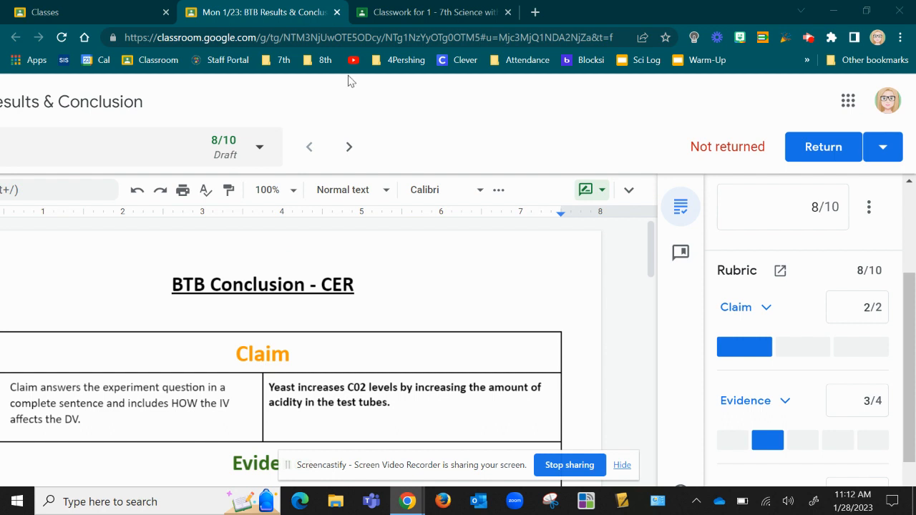
{"action": "left_click", "coordinate": [439, 10]}
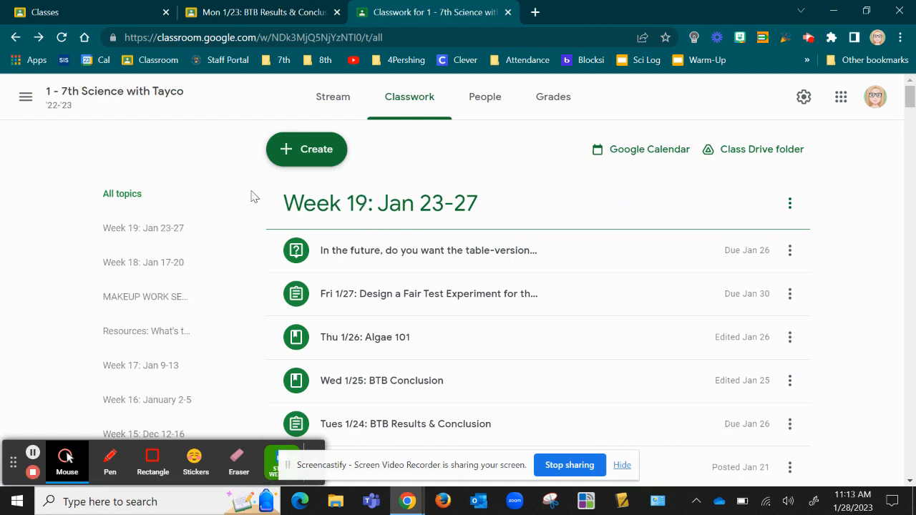
{"action": "left_click", "coordinate": [330, 157]}
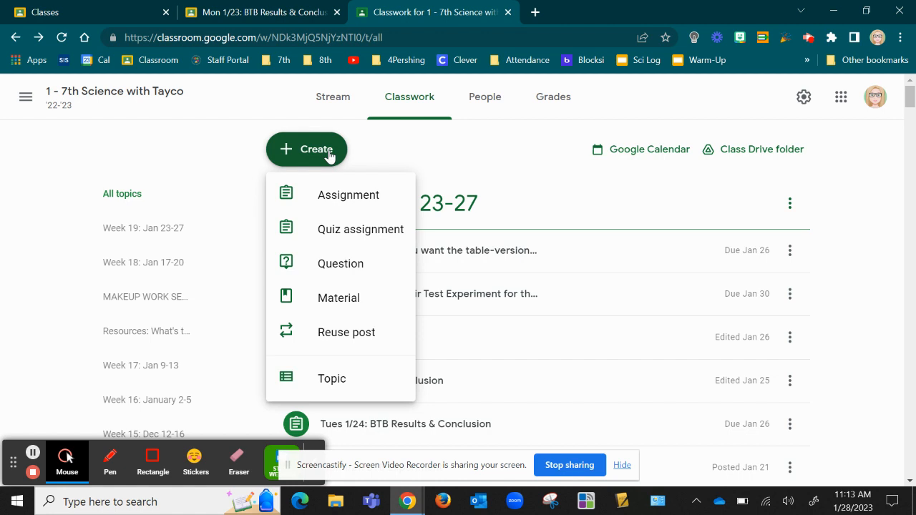
{"action": "left_click", "coordinate": [332, 198]}
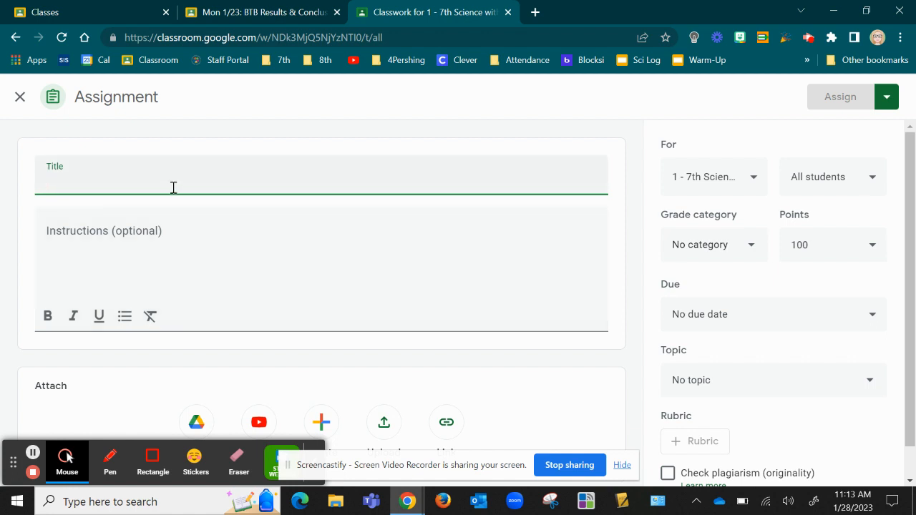
{"action": "type", "text": "Conclusion"}
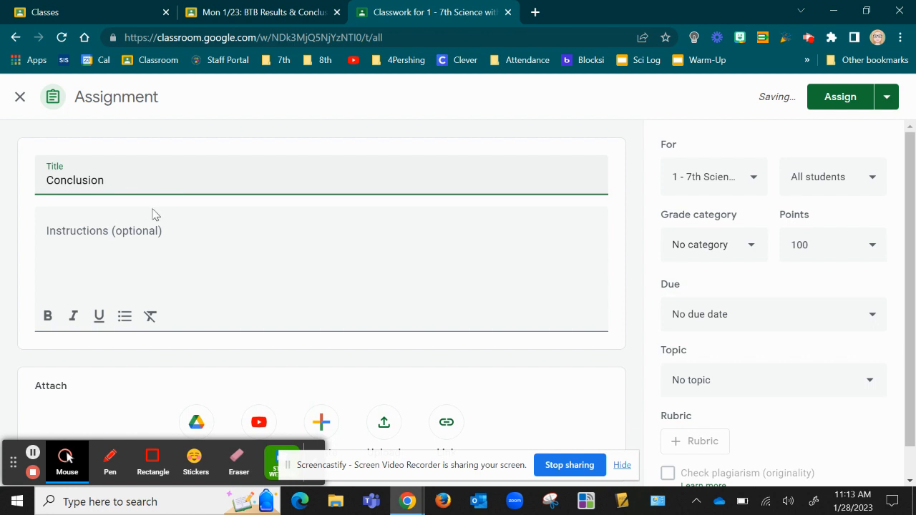
{"action": "left_click", "coordinate": [103, 233]}
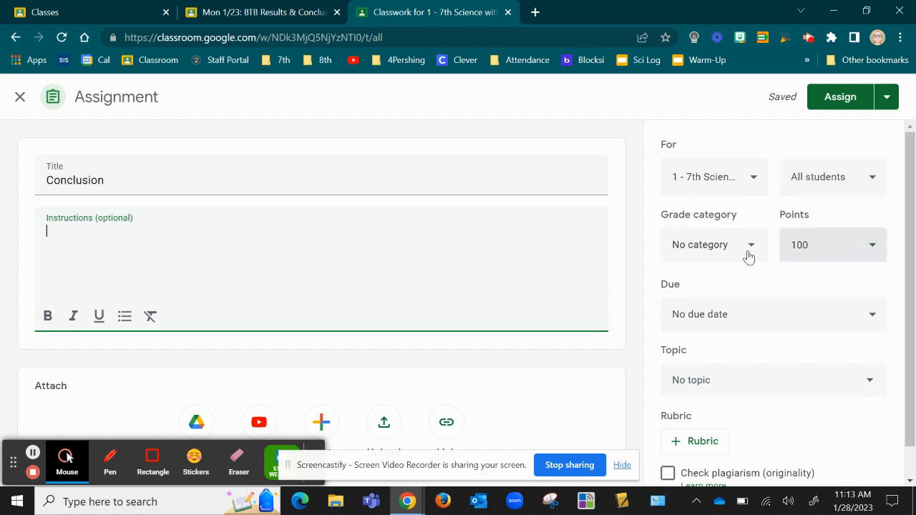
- Set the assignment's points to 10 and start creating a new rubric for it
{"action": "left_click", "coordinate": [855, 249]}
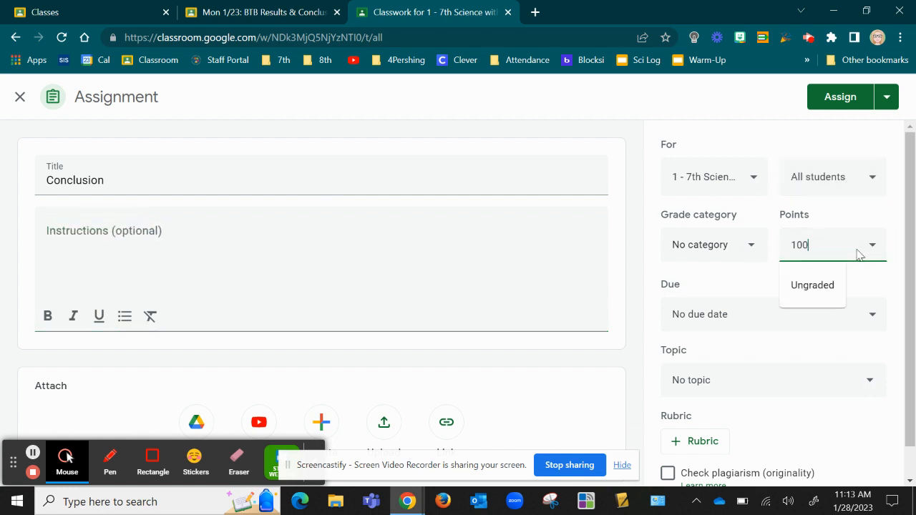
{"action": "key", "text": "BackSpace"}
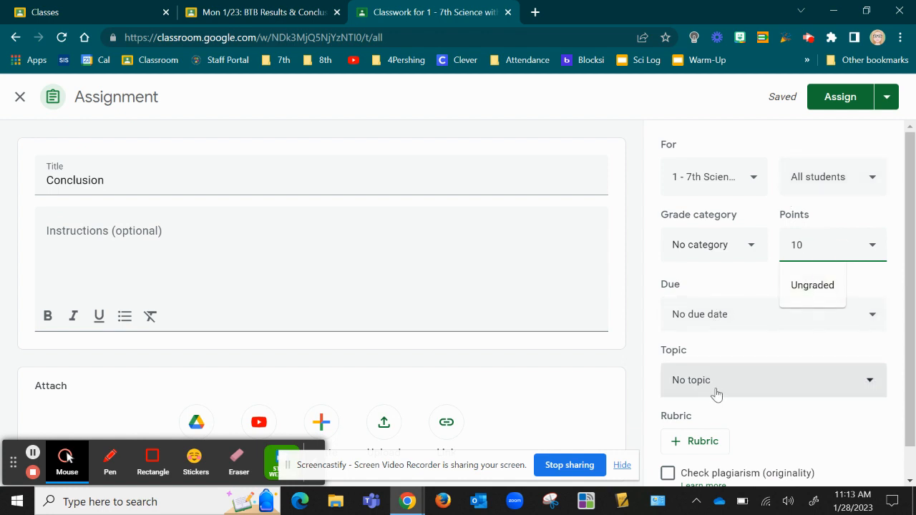
{"action": "left_click", "coordinate": [703, 445]}
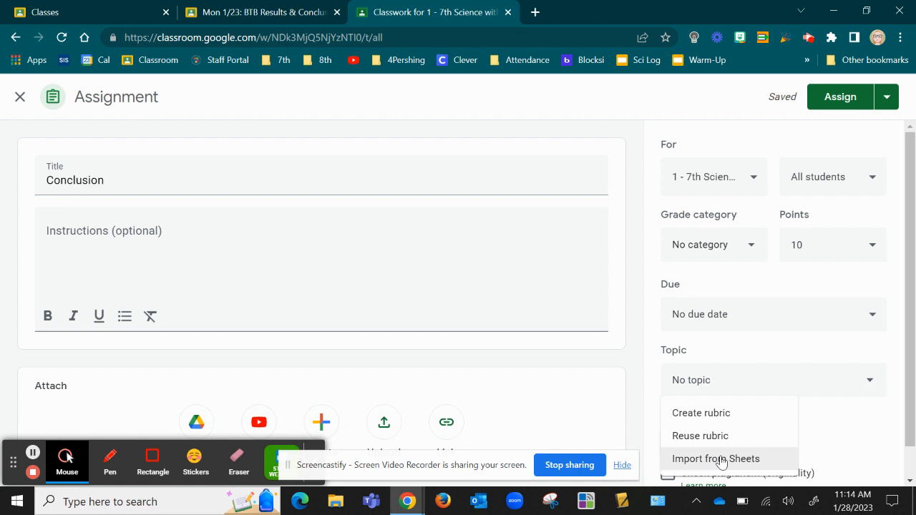
{"action": "left_click", "coordinate": [724, 413]}
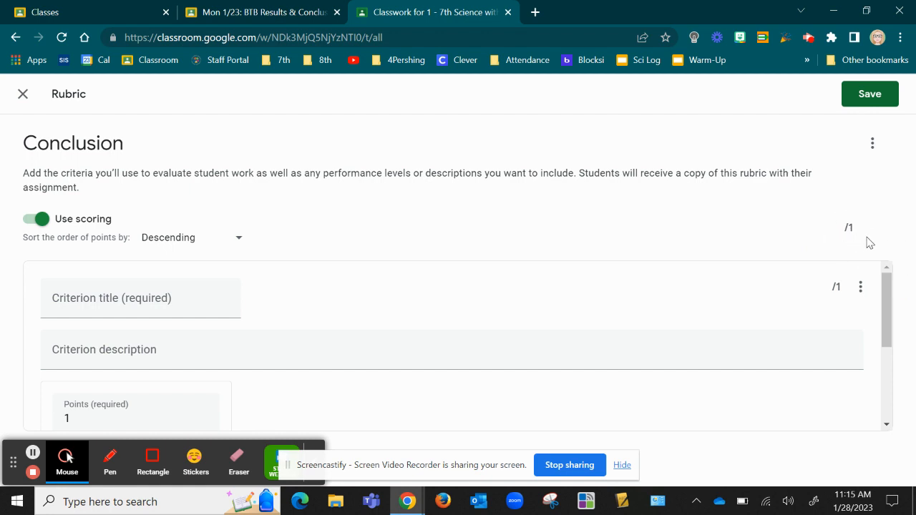
- Title the first rubric criterion "Claim" and describe it as "Claim explains the relationship between and IV and DV."
{"action": "left_click", "coordinate": [102, 297]}
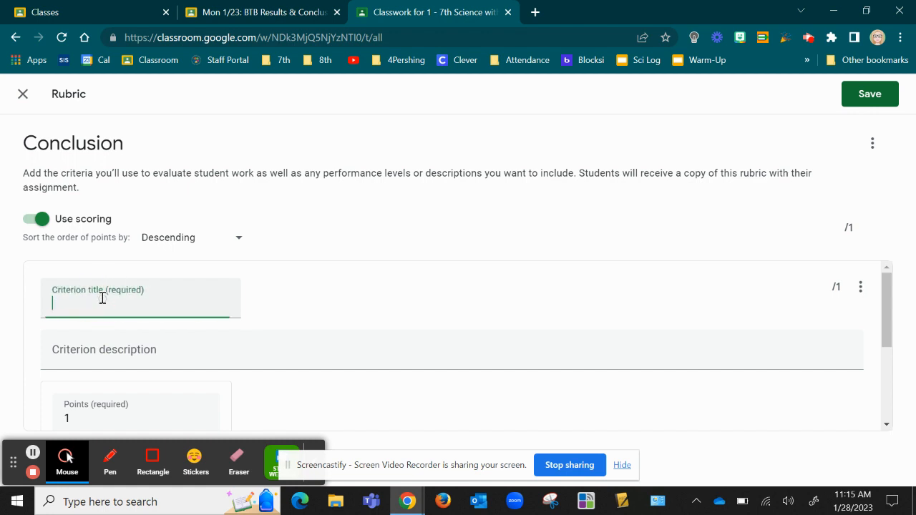
{"action": "type", "text": "Claim"}
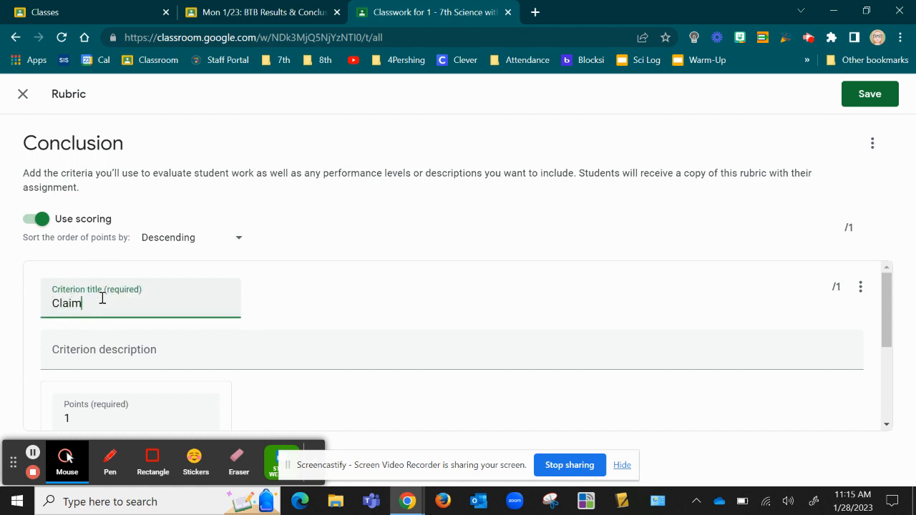
{"action": "left_click", "coordinate": [101, 359]}
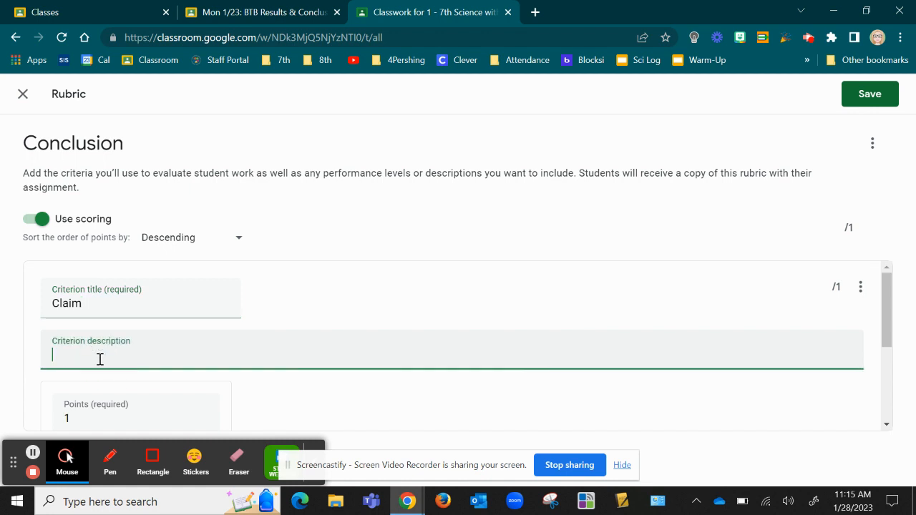
{"action": "type", "text": "Claim explains the res"}
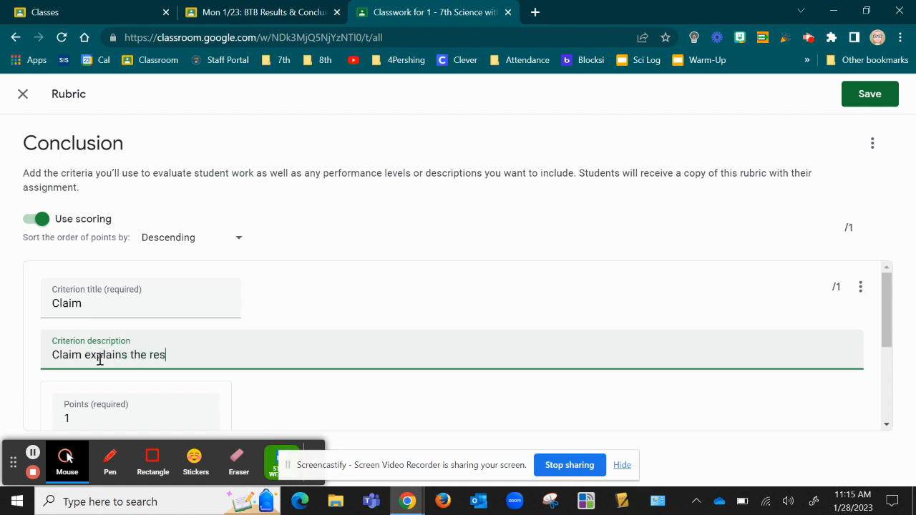
{"action": "key", "text": "BackSpace"}
{"action": "type", "text": "lationship between "}
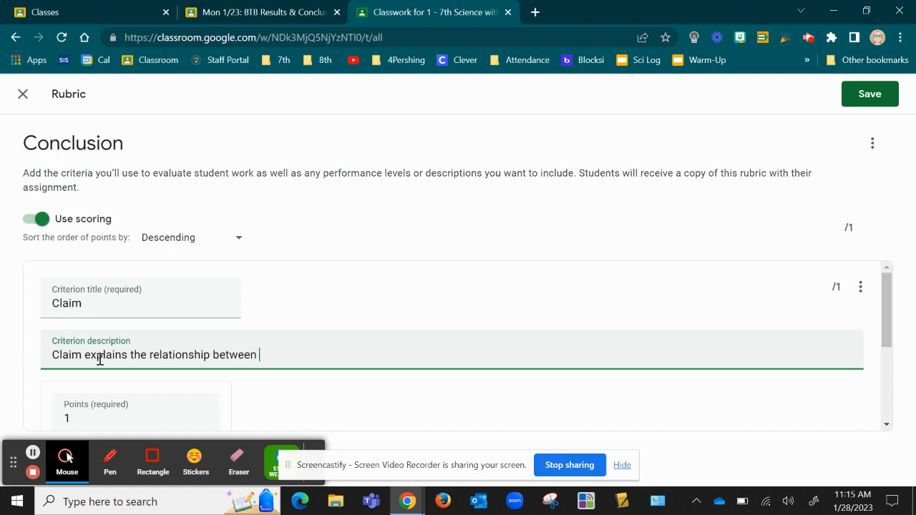
{"action": "type", "text": "and IV and DV."}
- Set the points of the Claim criterion's first level to 2
{"action": "scroll", "coordinate": [160, 357], "scroll_direction": "down", "scroll_amount": 1}
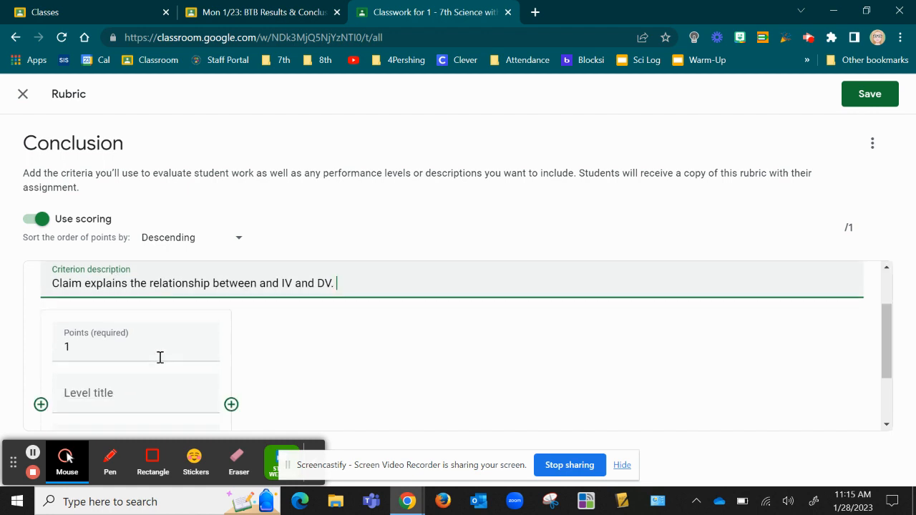
{"action": "scroll", "coordinate": [171, 344], "scroll_direction": "down", "scroll_amount": 1}
{"action": "scroll", "coordinate": [169, 348], "scroll_direction": "up", "scroll_amount": 1}
{"action": "left_click", "coordinate": [203, 343]}
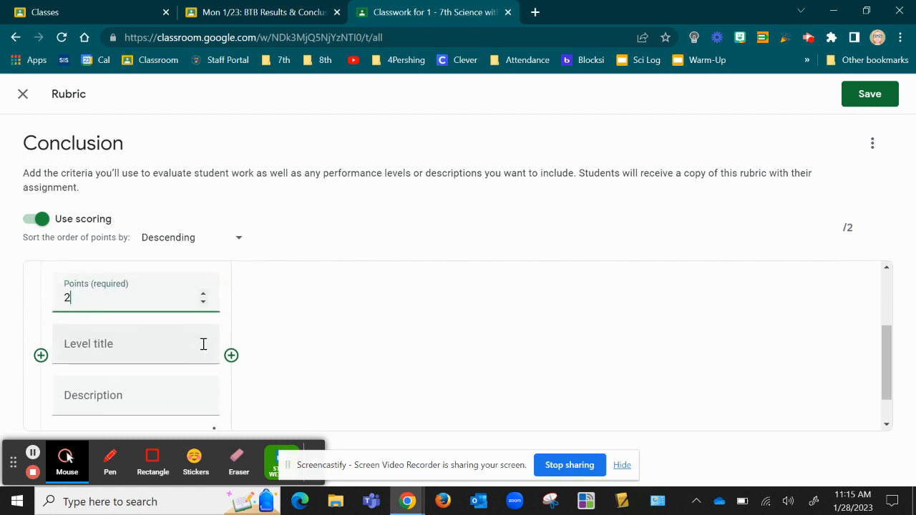
- Title the 2-point level "Meet the standard" and describe it as "Claim explains the relationship between the IV and DV"
{"action": "left_click", "coordinate": [130, 348]}
{"action": "type", "text": "Meet the standard"}
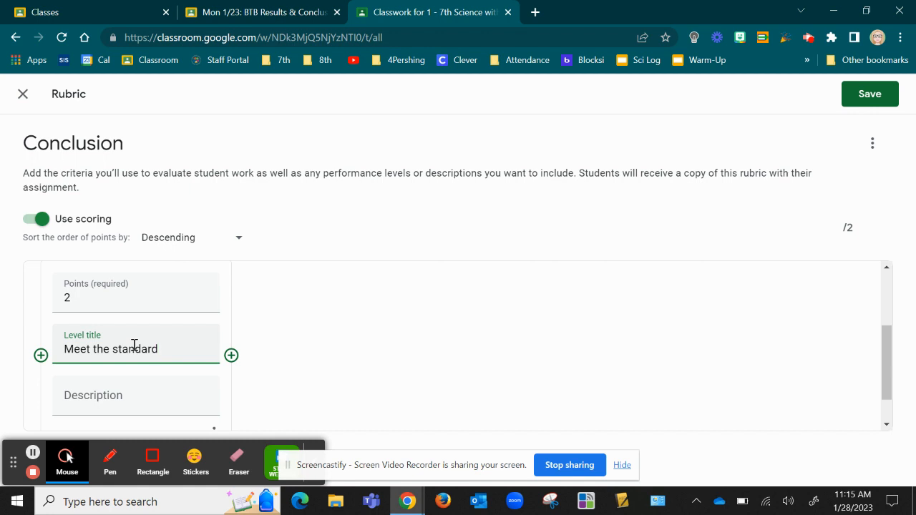
{"action": "left_click", "coordinate": [120, 395]}
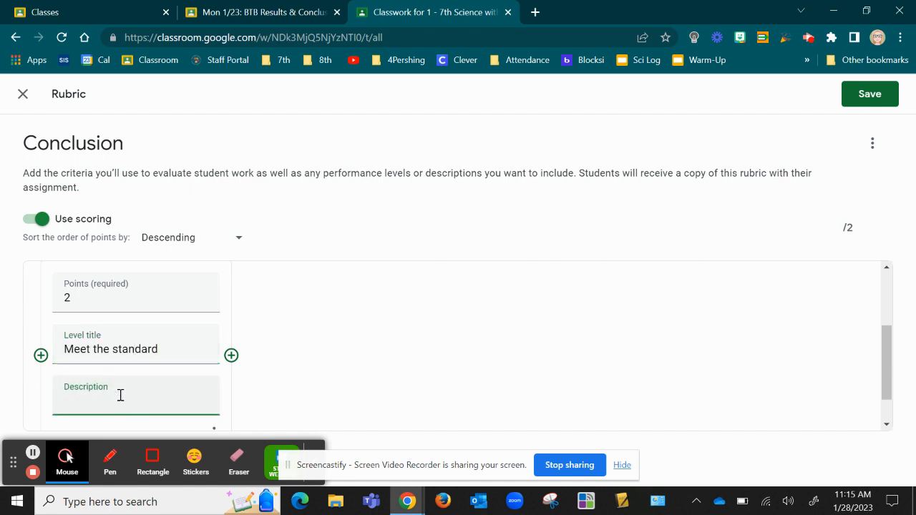
{"action": "scroll", "coordinate": [121, 395], "scroll_direction": "down", "scroll_amount": 1}
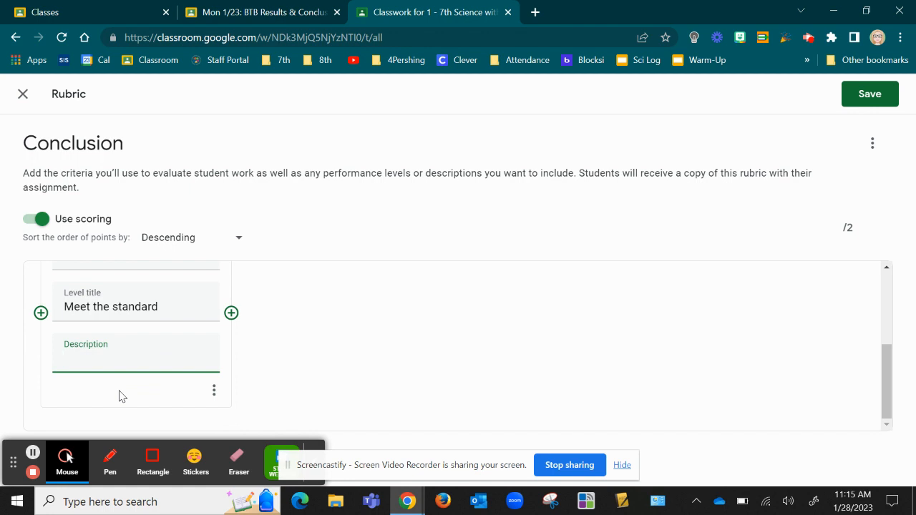
{"action": "type", "text": "Claim exlains the rel"}
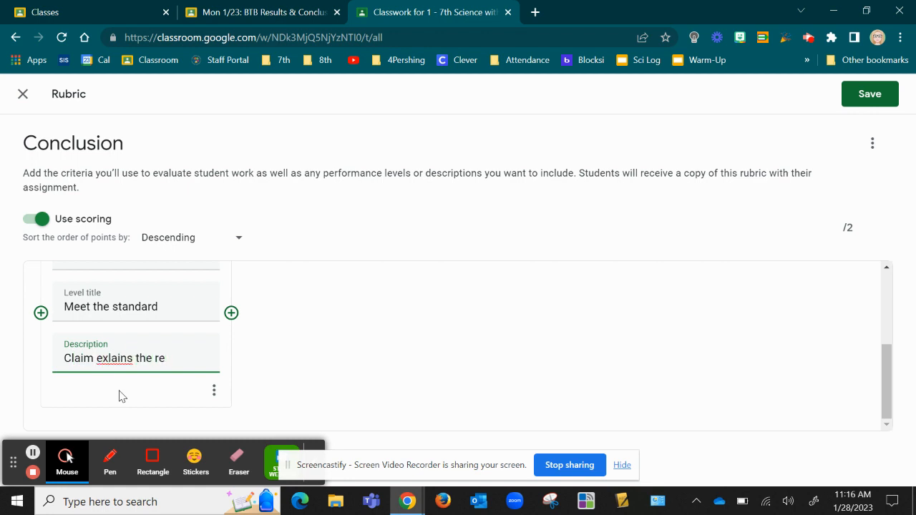
{"action": "key", "text": "BackSpace"}
{"action": "key", "text": "BackSpace"}
{"action": "key", "text": "BackSpace"}
{"action": "key", "text": "BackSpace"}
{"action": "key", "text": "BackSpace"}
{"action": "key", "text": "BackSpace"}
{"action": "key", "text": "BackSpace"}
{"action": "key", "text": "BackSpace"}
{"action": "key", "text": "BackSpace"}
{"action": "key", "text": "BackSpace"}
{"action": "key", "text": "BackSpace"}
{"action": "type", "text": "plains the relations"}
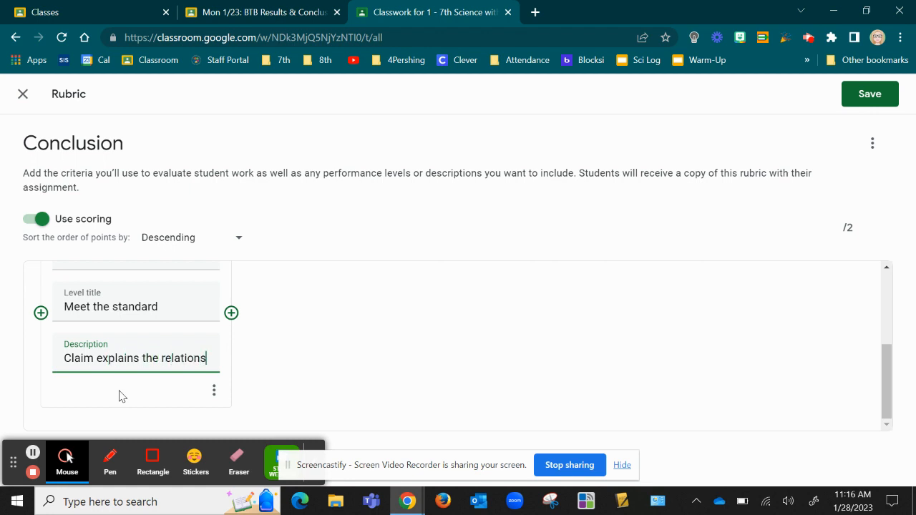
{"action": "type", "text": "hip betwe"}
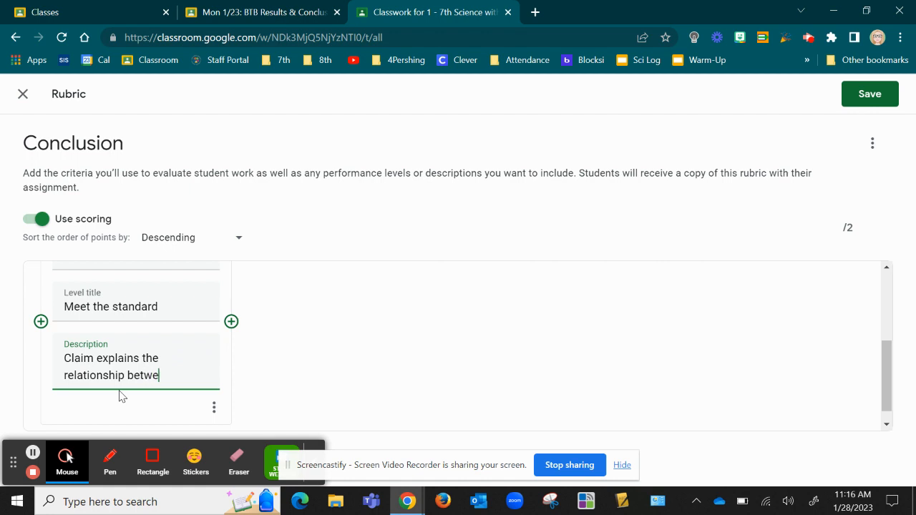
{"action": "type", "text": "en the IV and DV"}
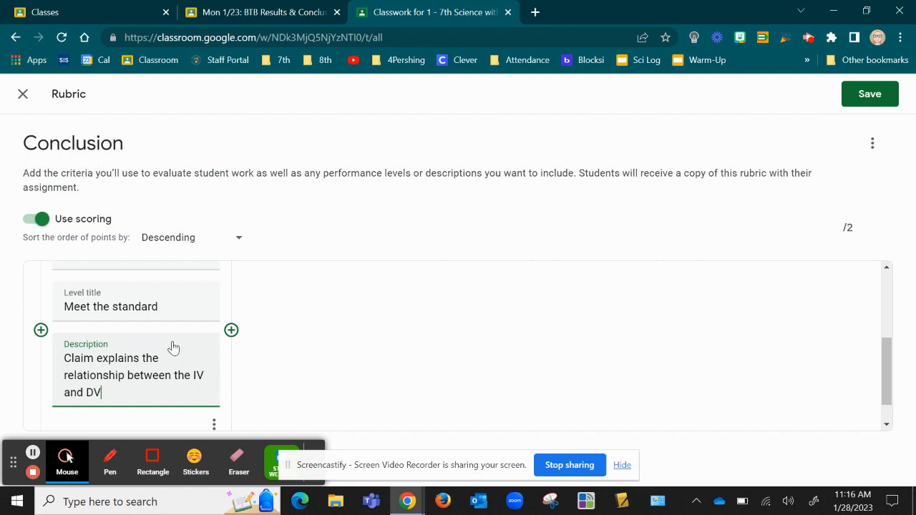
- Add a second level worth 1 point to the Claim criterion and title it "Approaches standard"
{"action": "scroll", "coordinate": [247, 329], "scroll_direction": "up", "scroll_amount": 1}
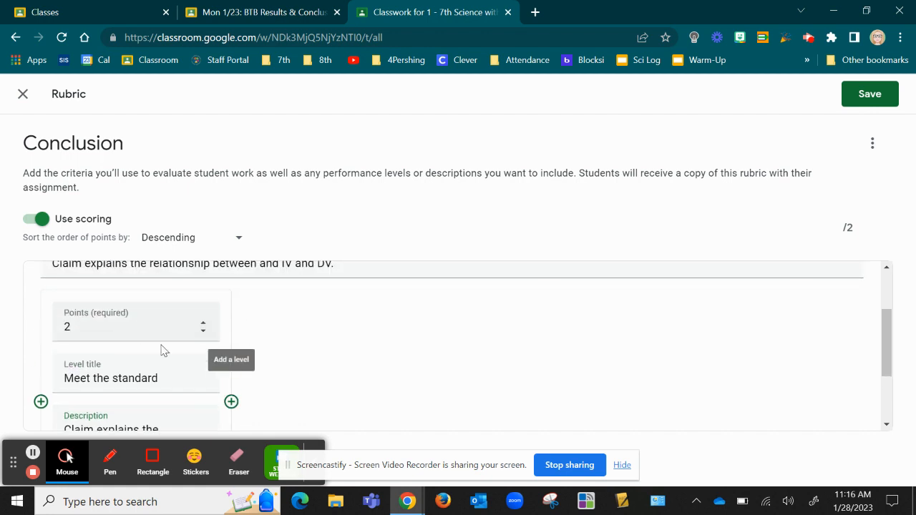
{"action": "left_click", "coordinate": [231, 402]}
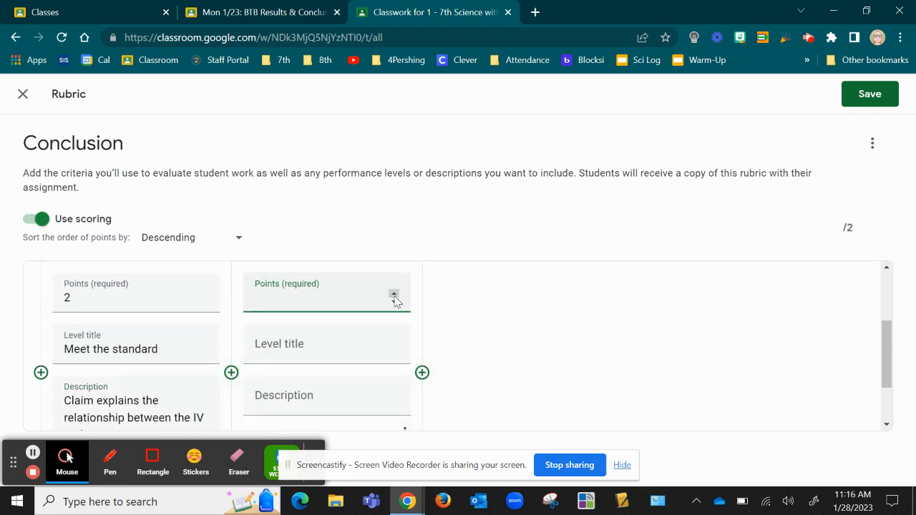
{"action": "left_click", "coordinate": [318, 342]}
{"action": "type", "text": "Approaches standard"}
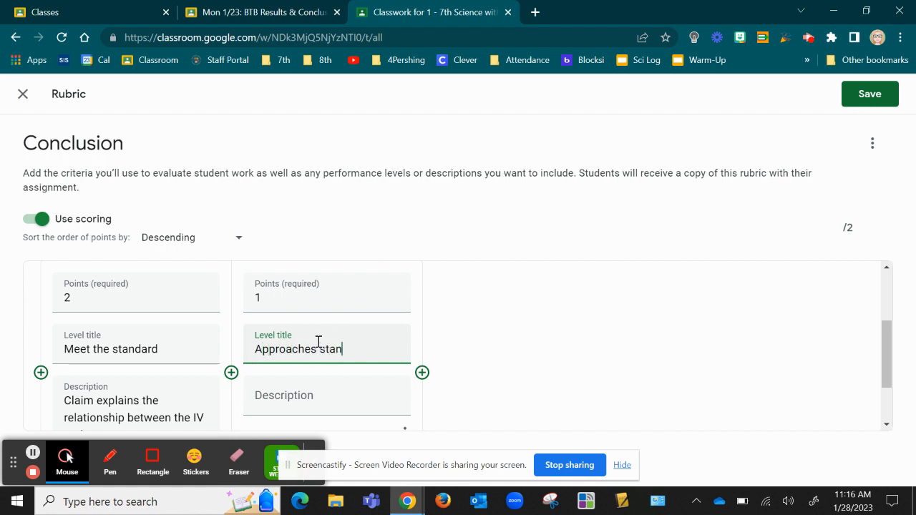
- Describe the 1-point level as "Claim explains that the IV affected the DV, but does not explain HOW."
{"action": "left_click", "coordinate": [278, 402]}
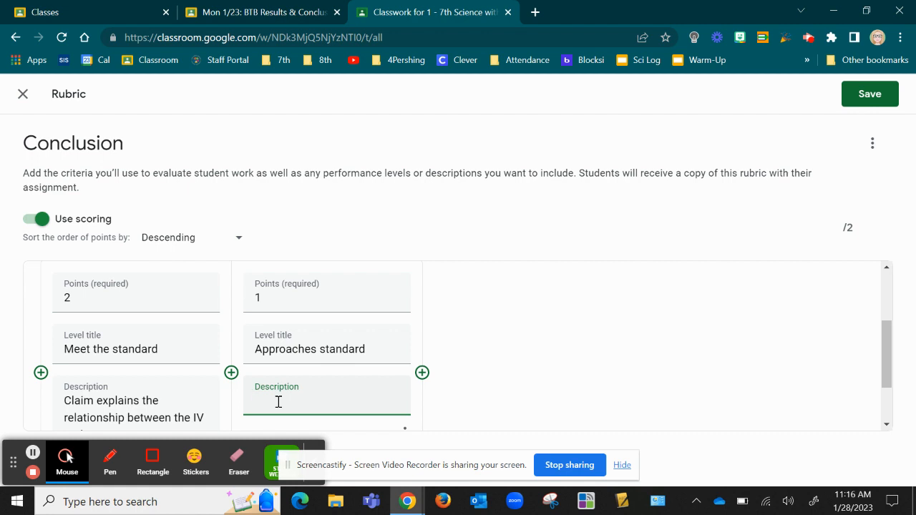
{"action": "type", "text": "Claim explains that the IV affecte"}
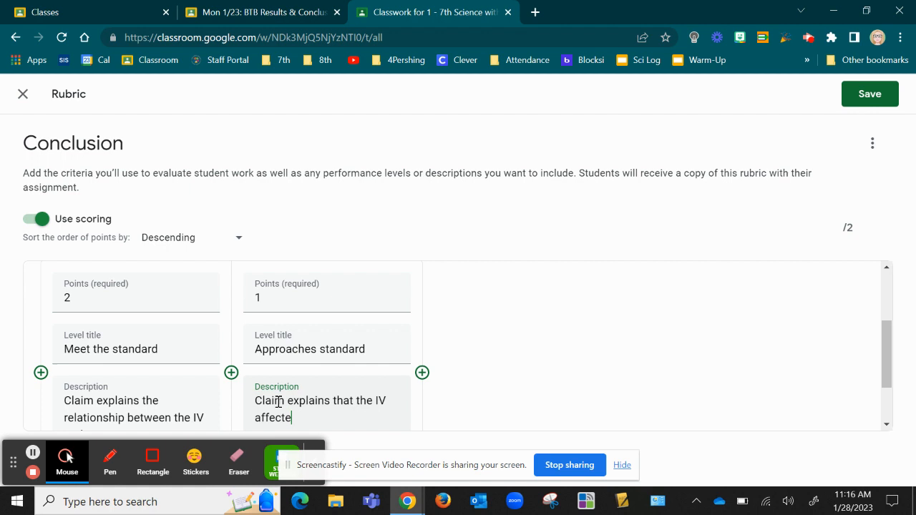
{"action": "type", "text": "d the DV, but does no"}
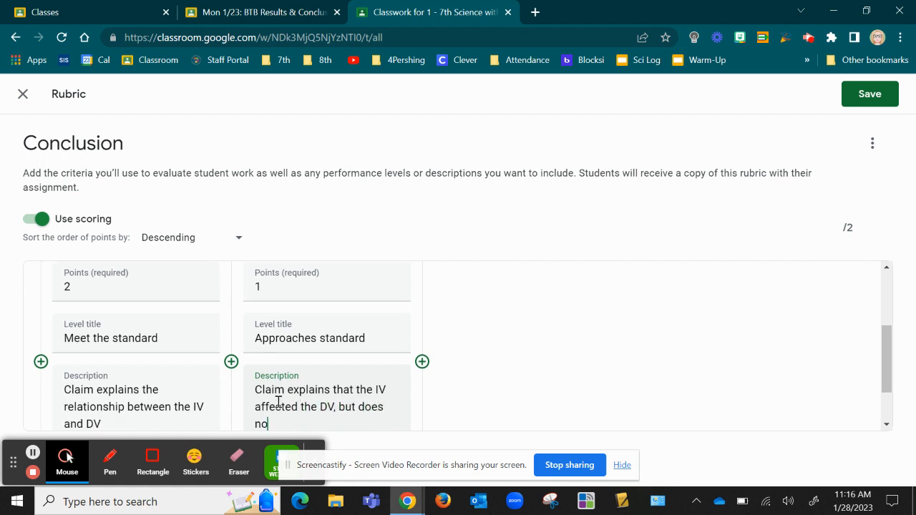
{"action": "type", "text": "t explain HOW."}
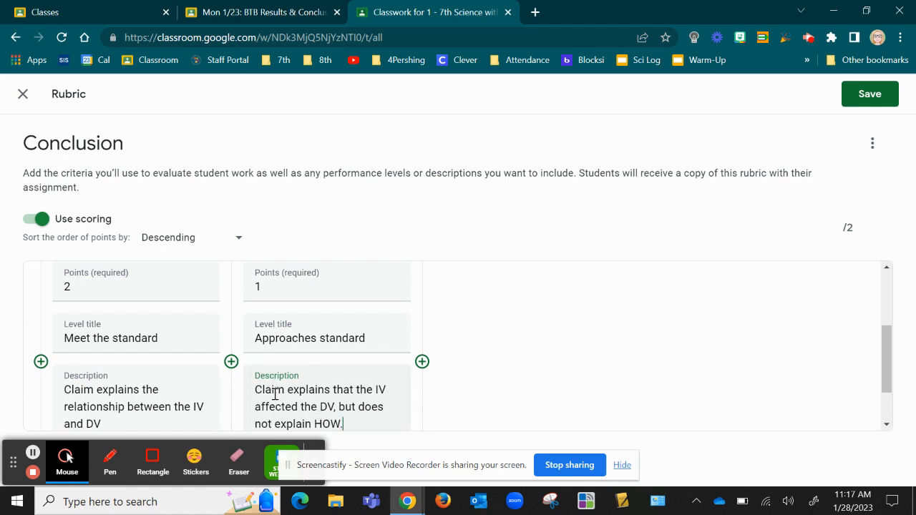
- Add a third Claim level worth 0 points, titled "Not provided" and described as "Claim not provided"
{"action": "scroll", "coordinate": [361, 367], "scroll_direction": "up", "scroll_amount": 1}
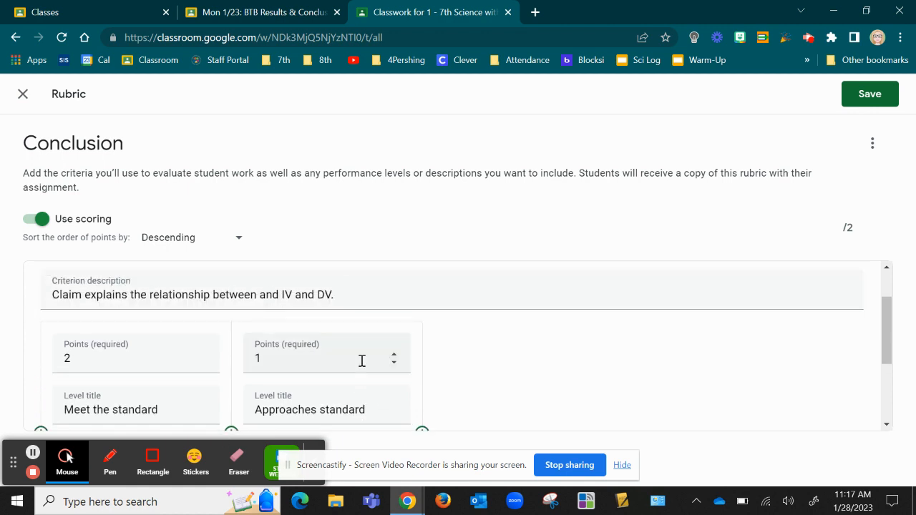
{"action": "scroll", "coordinate": [361, 361], "scroll_direction": "down", "scroll_amount": 1}
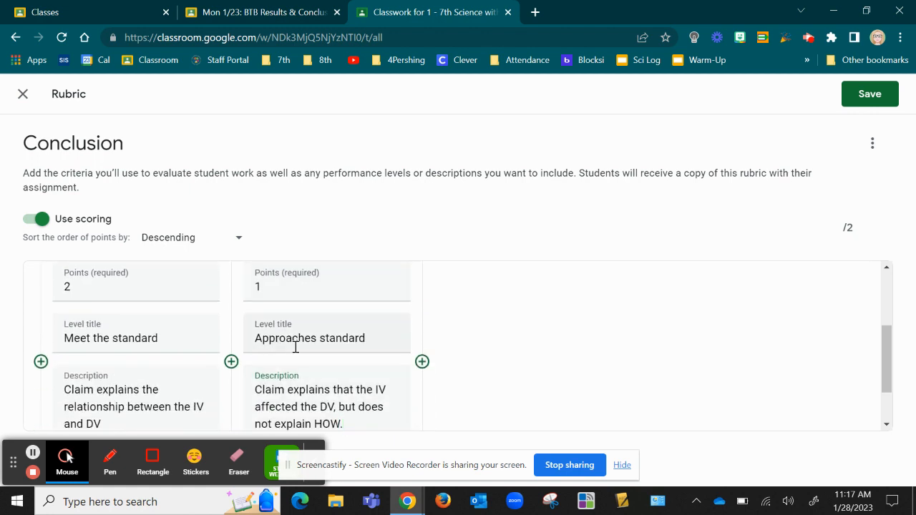
{"action": "left_click", "coordinate": [422, 361]}
{"action": "left_click", "coordinate": [584, 290]}
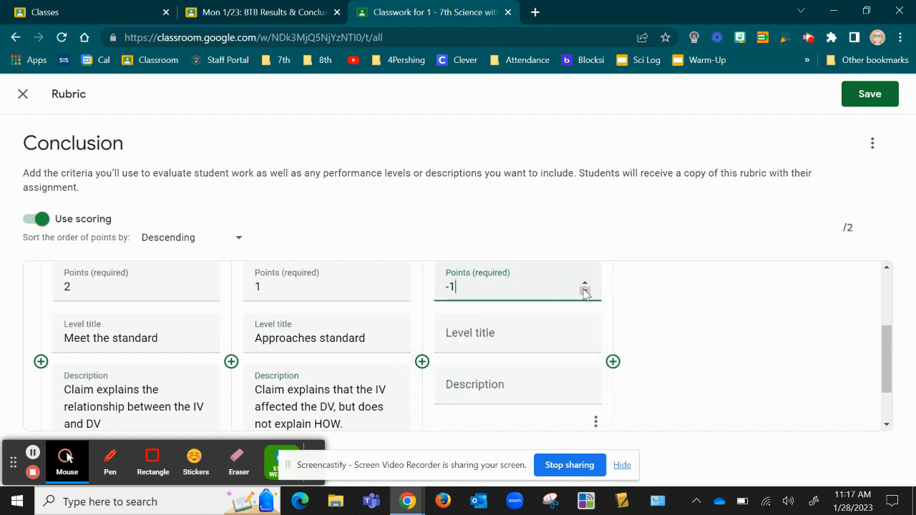
{"action": "left_click", "coordinate": [585, 285]}
{"action": "left_click", "coordinate": [477, 331]}
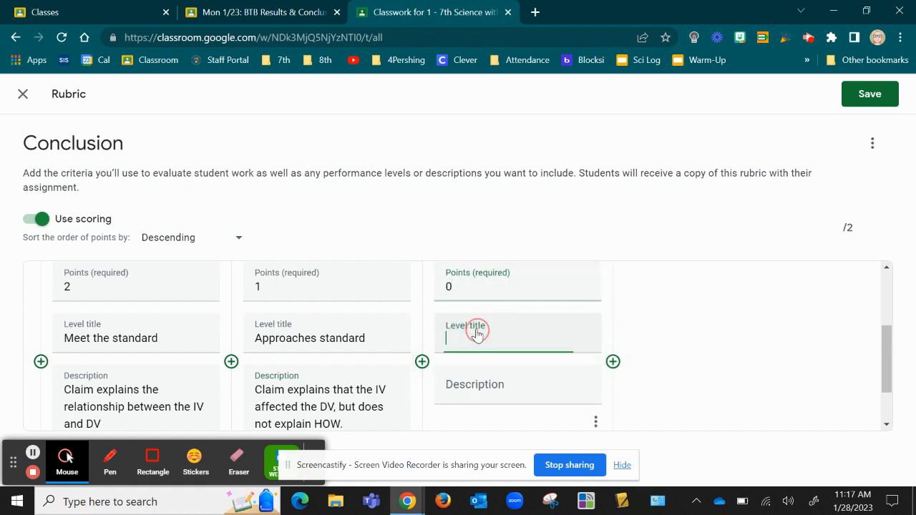
{"action": "type", "text": "NOt "}
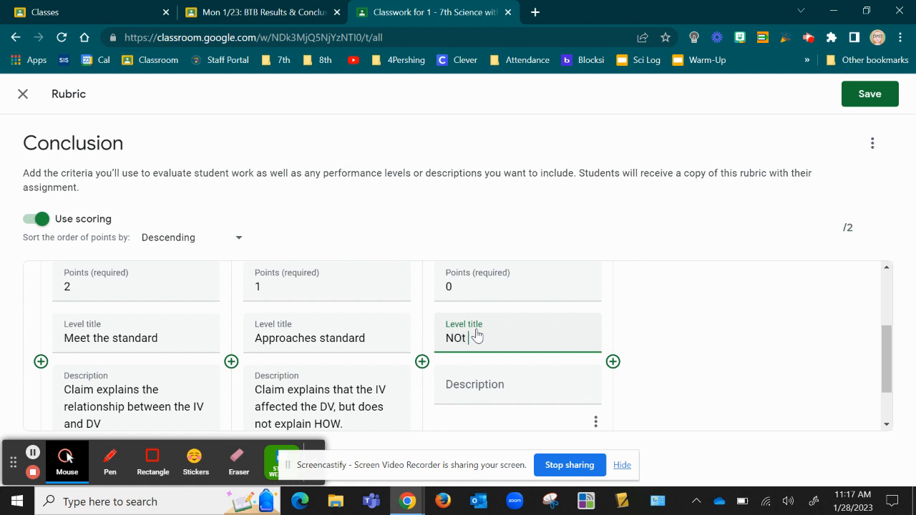
{"action": "type", "text": "meot provided"}
{"action": "left_click", "coordinate": [460, 395]}
{"action": "type", "text": "Claim"}
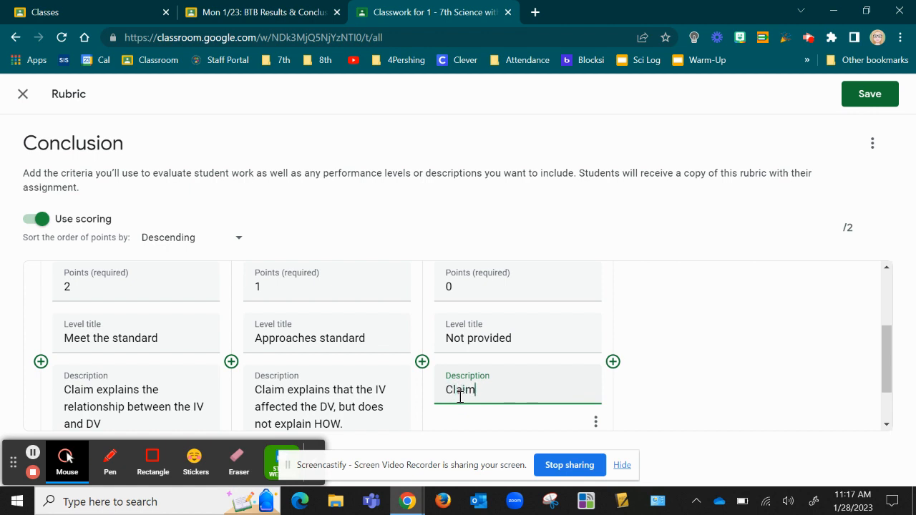
{"action": "type", "text": " not provided"}
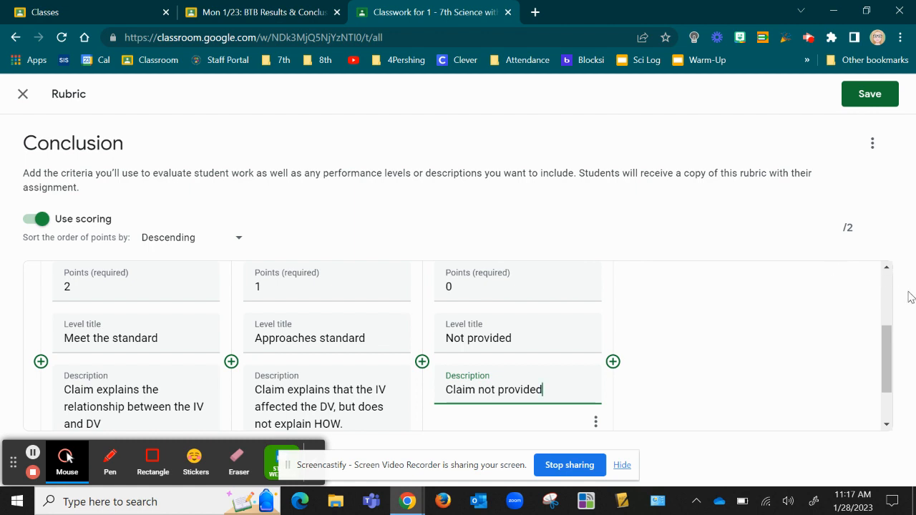
- Save the rubric to the Conclusion assignment and close that assignment
{"action": "left_click_drag", "start_coordinate": [885, 340], "coordinate": [886, 401]}
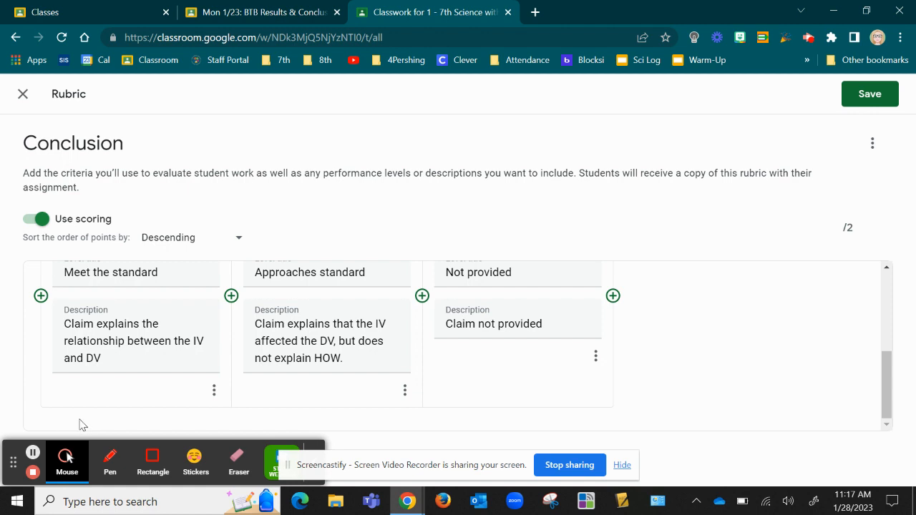
{"action": "left_click", "coordinate": [33, 452]}
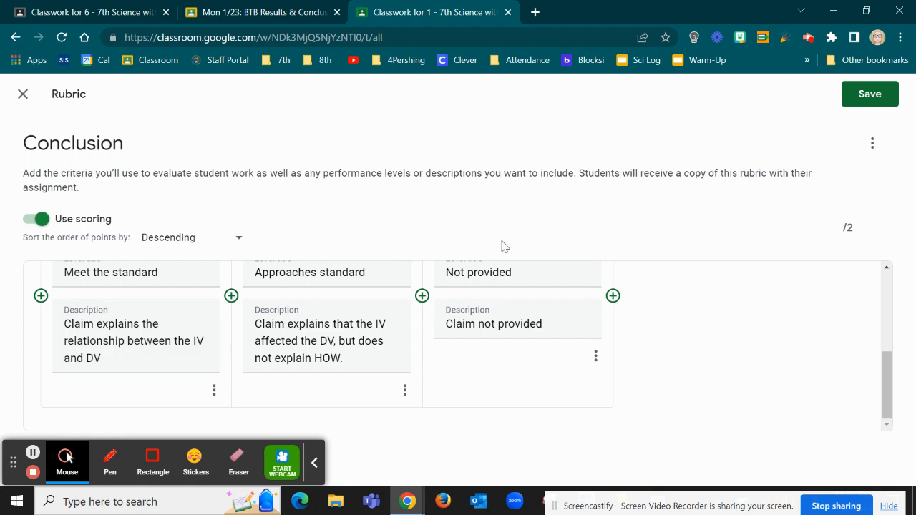
{"action": "left_click", "coordinate": [864, 100]}
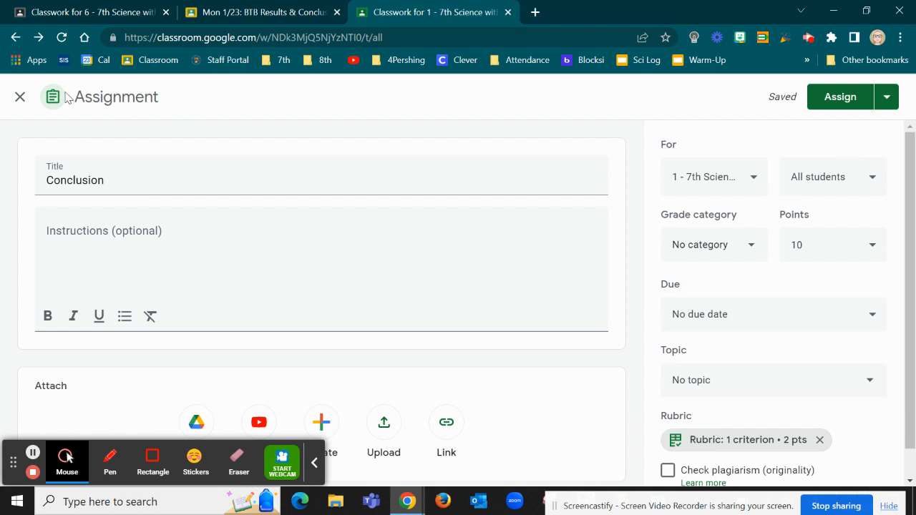
{"action": "left_click", "coordinate": [20, 98]}
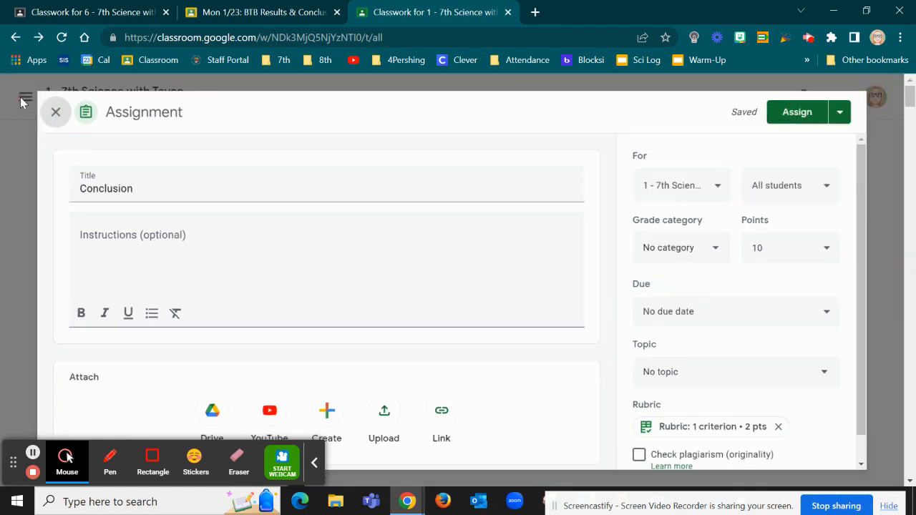
- Create another new assignment titled "Conclusion 2" and set its points to 10
{"action": "left_click", "coordinate": [321, 156]}
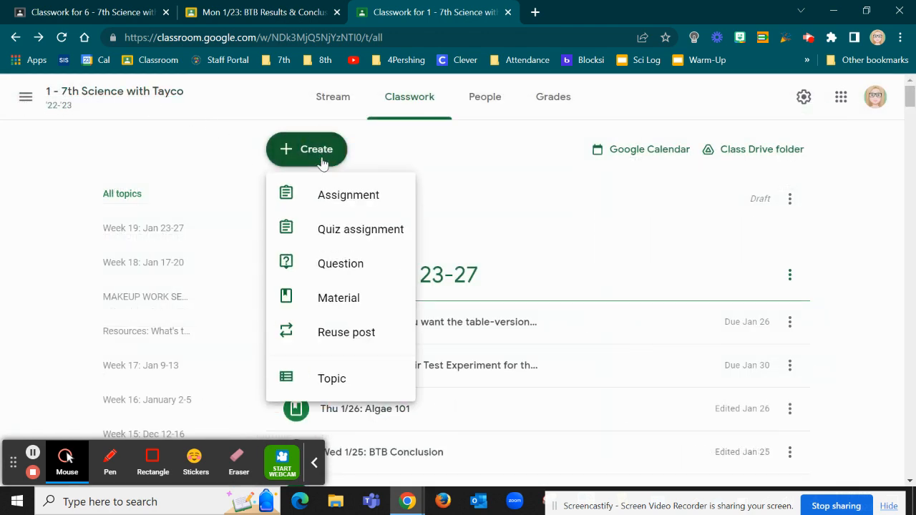
{"action": "left_click", "coordinate": [323, 206]}
{"action": "left_click", "coordinate": [124, 173]}
{"action": "type", "text": "Conslusion"}
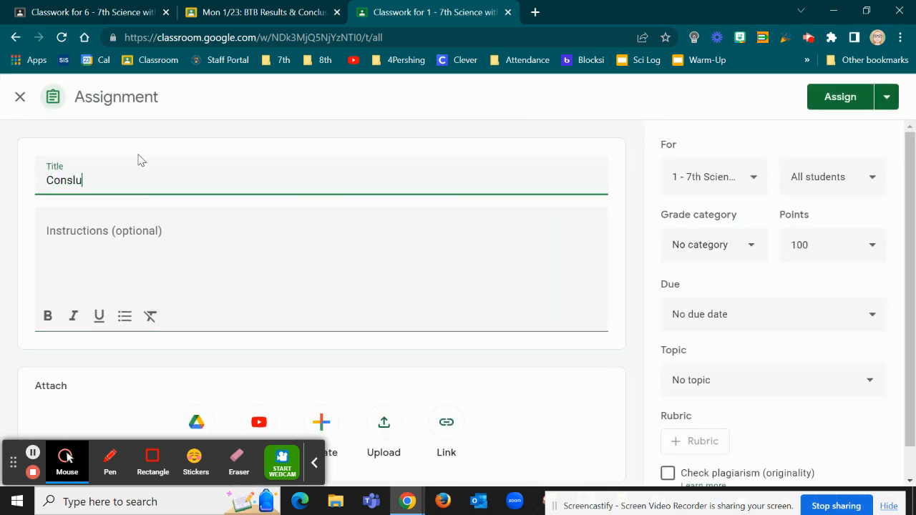
{"action": "key", "text": "BackSpace"}
{"action": "key", "text": "BackSpace"}
{"action": "key", "text": "BackSpace"}
{"action": "key", "text": "BackSpace"}
{"action": "key", "text": "BackSpace"}
{"action": "key", "text": "BackSpace"}
{"action": "key", "text": "BackSpace"}
{"action": "type", "text": "clusion 2"}
{"action": "left_click", "coordinate": [865, 248]}
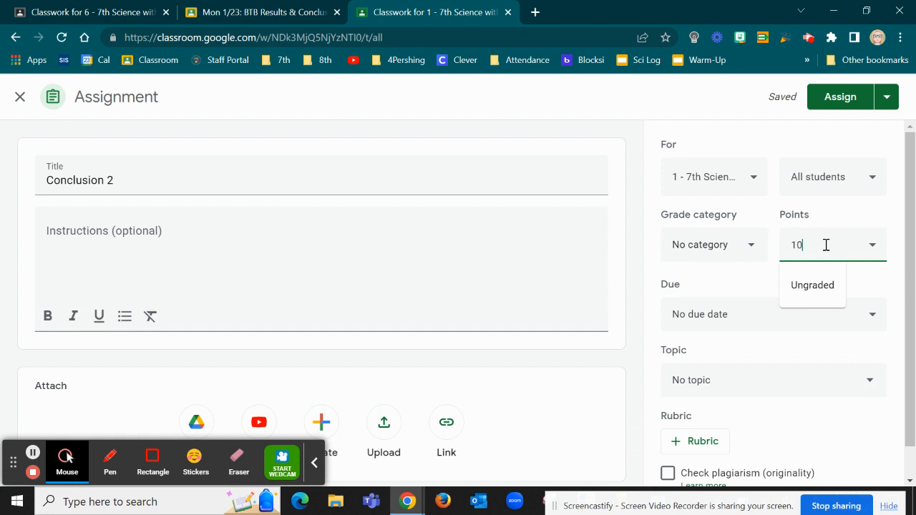
{"action": "left_click", "coordinate": [755, 100]}
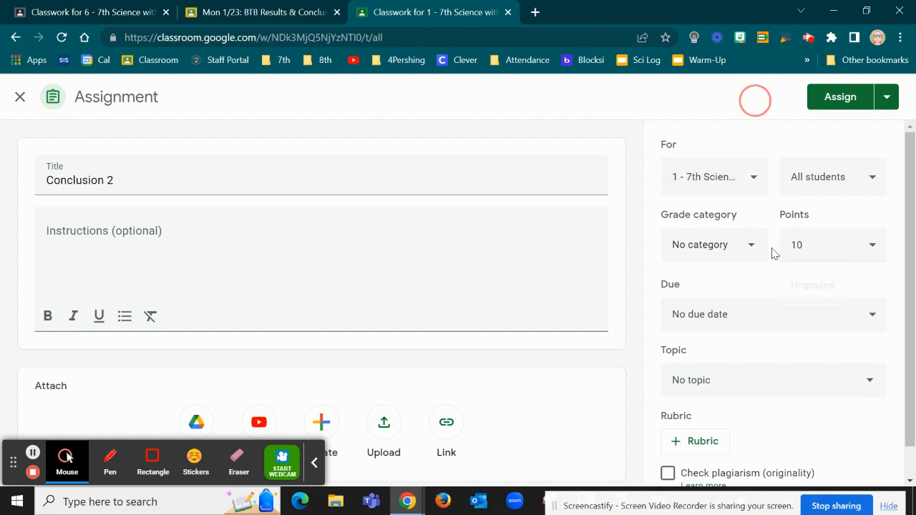
- Reuse the rubric from "Tues 1/24: BTB Results & Conclusion" for the Conclusion 2 assignment and open the attached rubric
{"action": "left_click", "coordinate": [706, 440]}
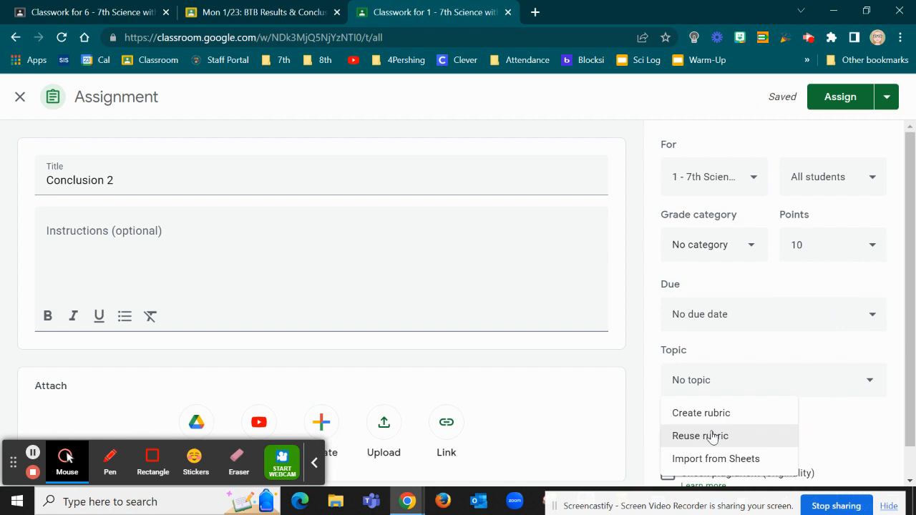
{"action": "left_click", "coordinate": [713, 436]}
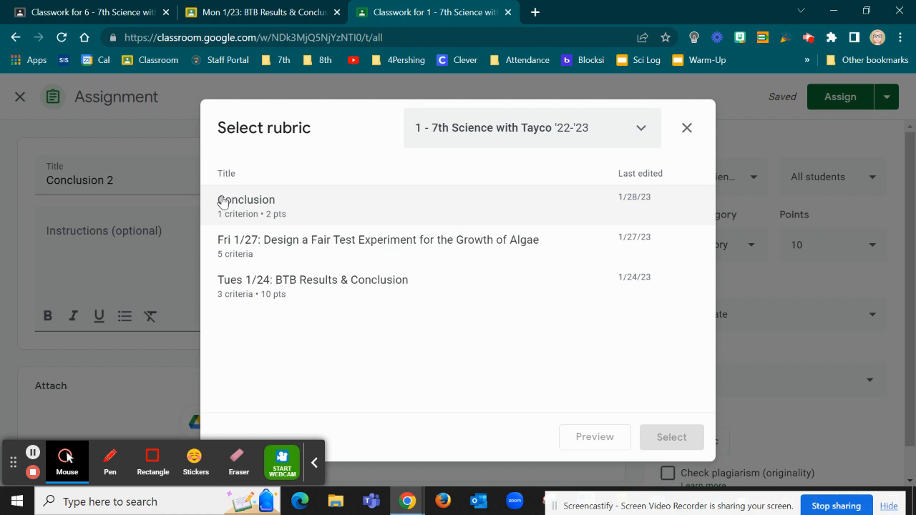
{"action": "left_click", "coordinate": [285, 291]}
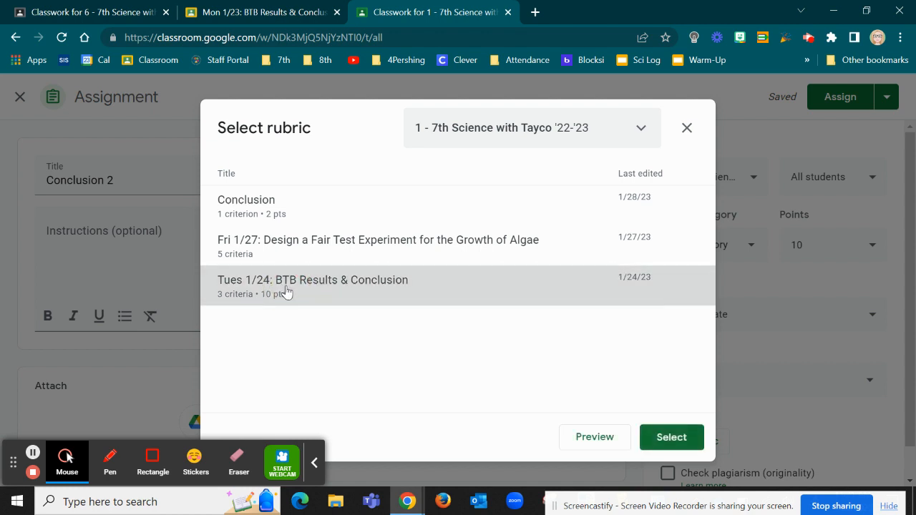
{"action": "left_click", "coordinate": [672, 439]}
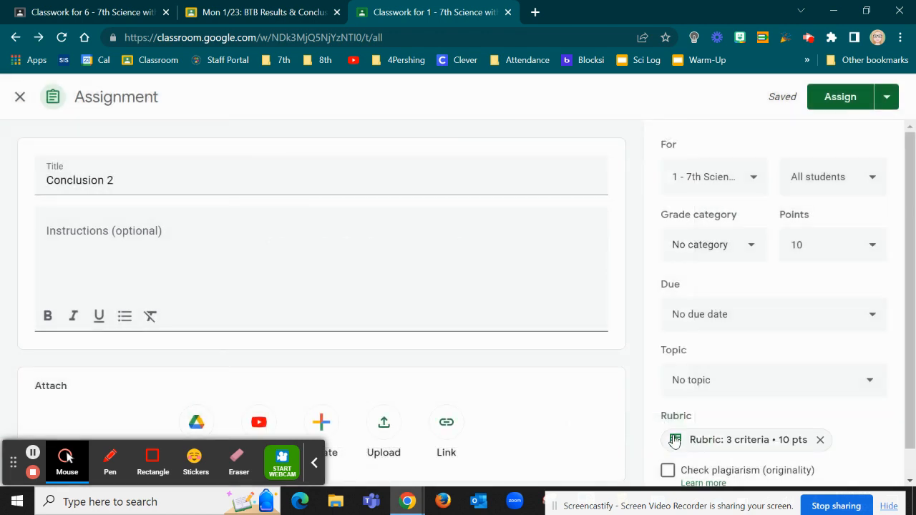
{"action": "scroll", "coordinate": [866, 434], "scroll_direction": "down", "scroll_amount": 1}
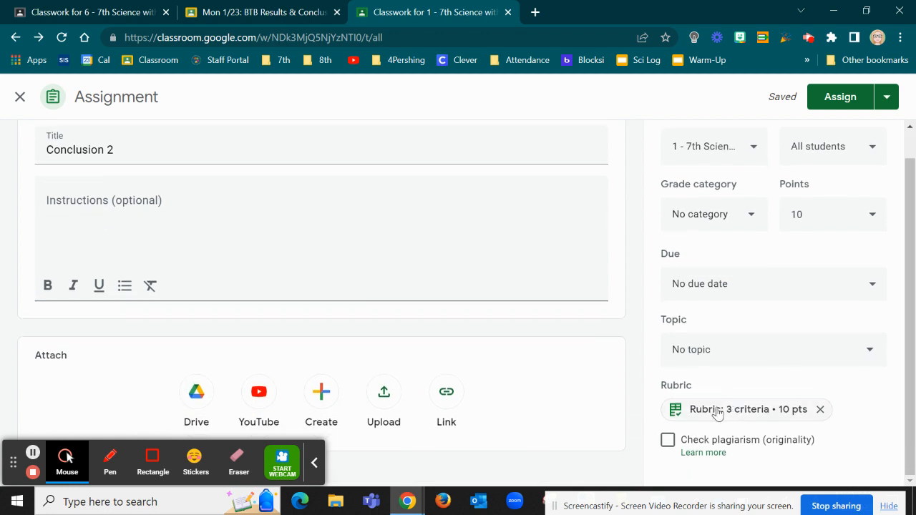
{"action": "left_click", "coordinate": [718, 415]}
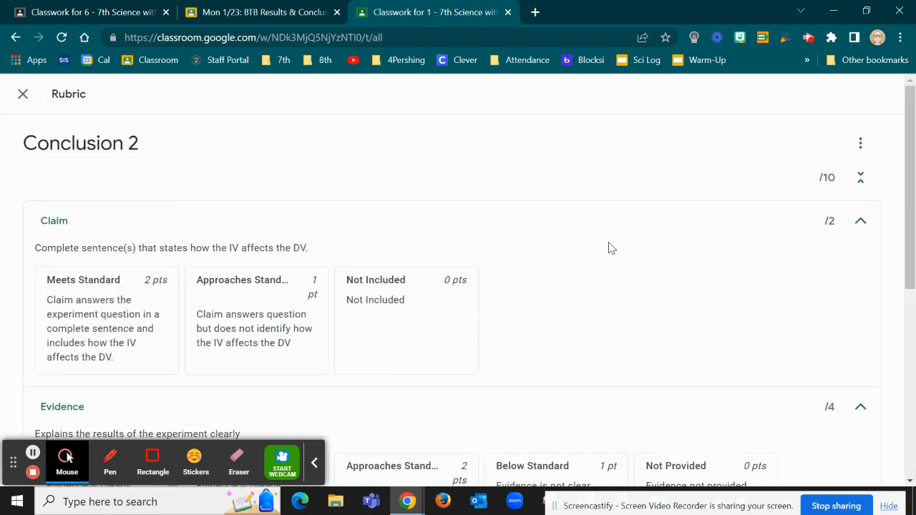
- Examine the attached Conclusion 2 rubric and its available edit, delete and export options, and close the rubric view
{"action": "left_click_drag", "start_coordinate": [912, 259], "coordinate": [902, 225]}
{"action": "left_click", "coordinate": [863, 144]}
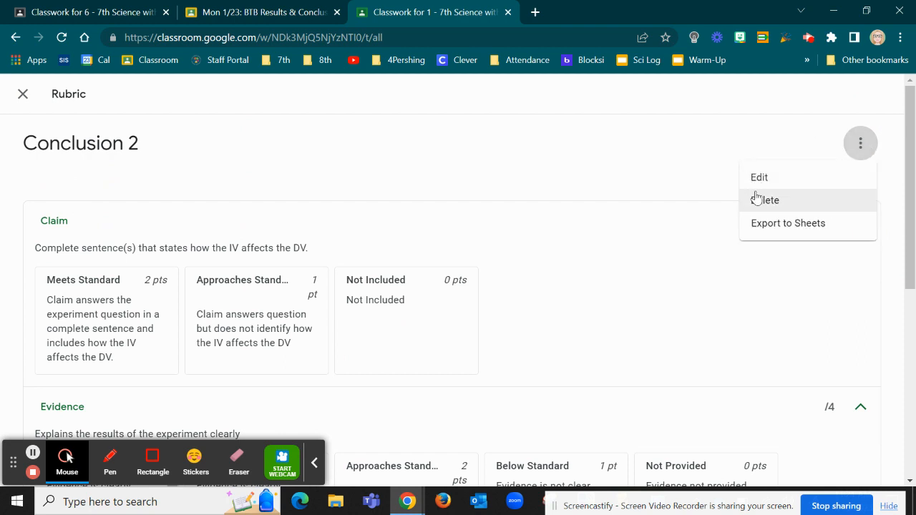
{"action": "left_click", "coordinate": [24, 100]}
{"action": "left_click", "coordinate": [23, 96]}
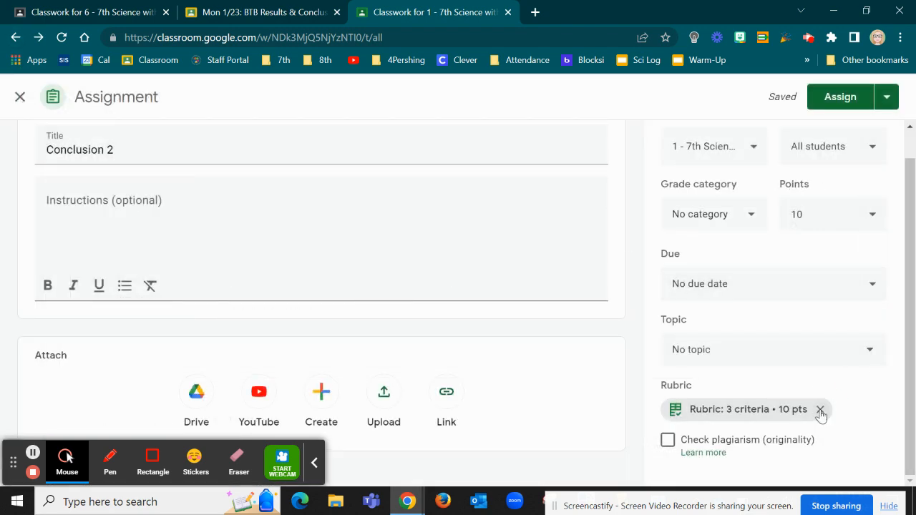
- Delete the attached rubric and instead reuse the one from "Fri 1/27: Design a Fair Test Experiment for the Growth of Algae"
{"action": "left_click", "coordinate": [820, 410]}
{"action": "left_click", "coordinate": [541, 326]}
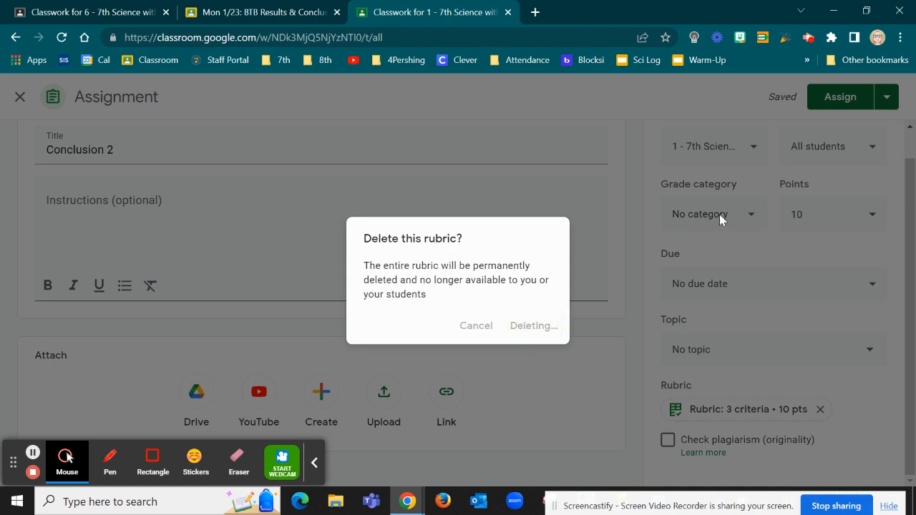
{"action": "left_click", "coordinate": [716, 418]}
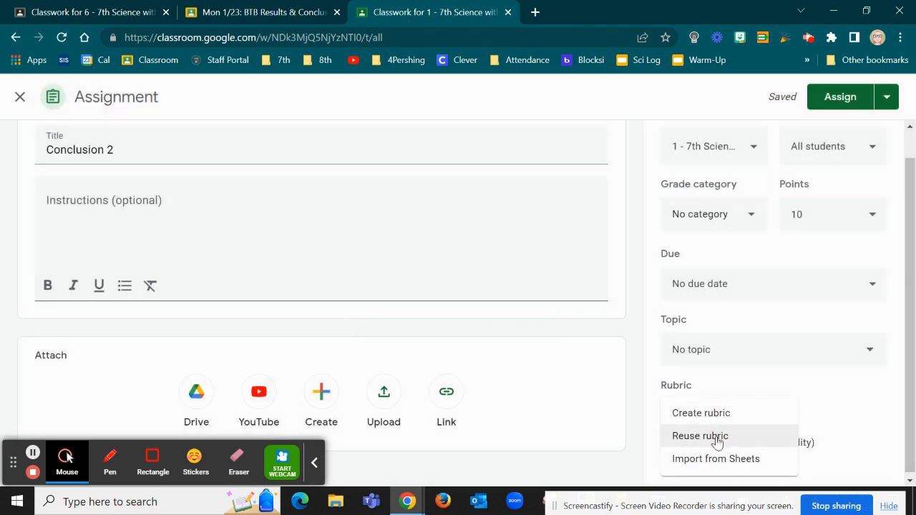
{"action": "left_click", "coordinate": [718, 438]}
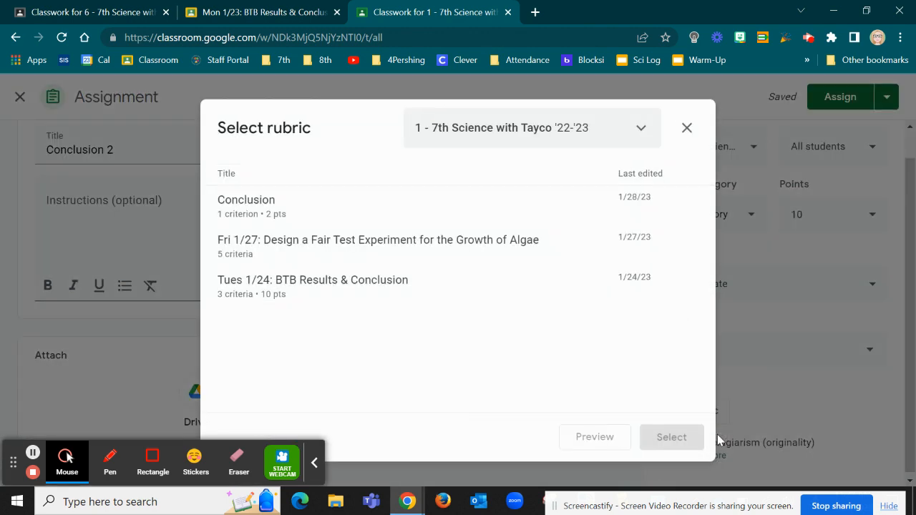
{"action": "left_click", "coordinate": [298, 248]}
{"action": "left_click", "coordinate": [692, 436]}
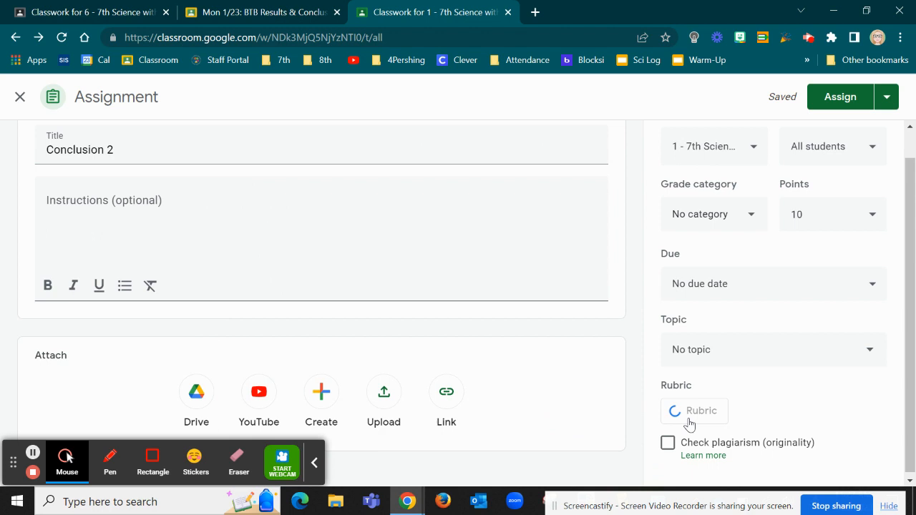
- Review the criteria and levels of the newly attached rubric, and close both the rubric and the Conclusion 2 assignment
{"action": "left_click", "coordinate": [705, 413]}
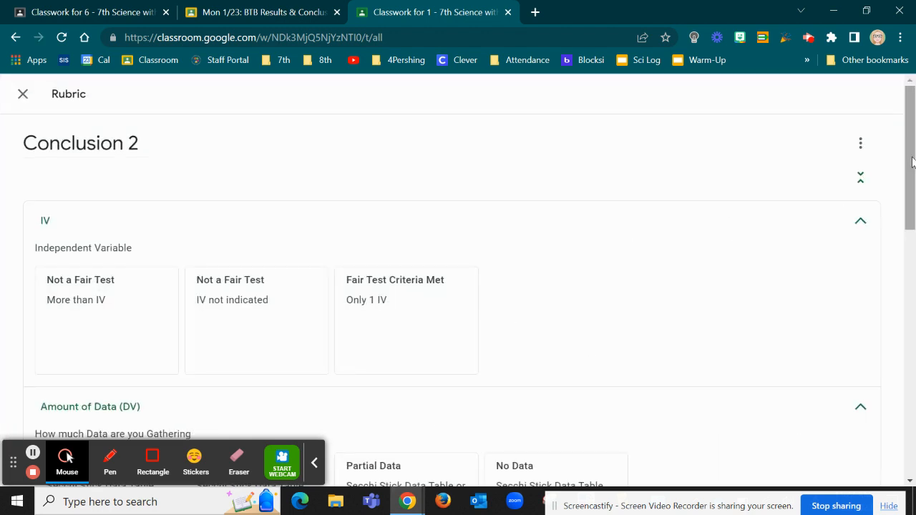
{"action": "scroll", "coordinate": [909, 164], "scroll_direction": "down", "scroll_amount": 2}
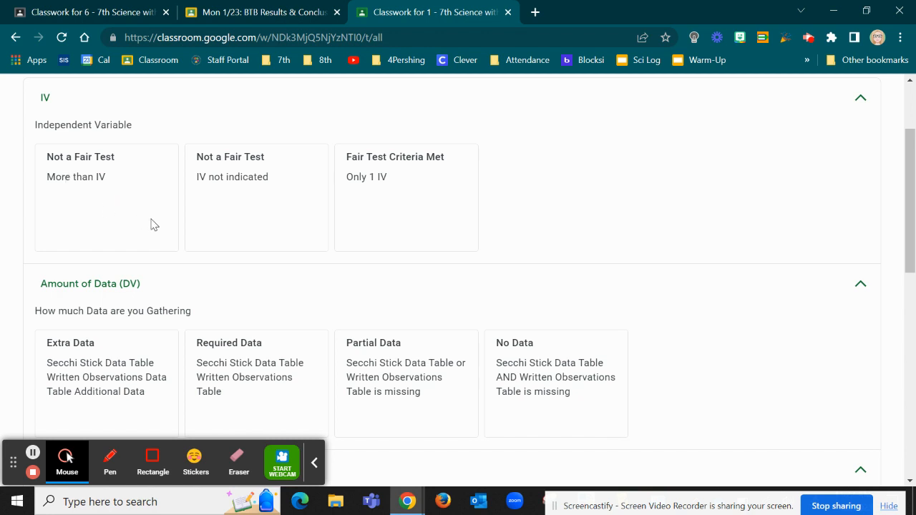
{"action": "scroll", "coordinate": [493, 264], "scroll_direction": "up", "scroll_amount": 2}
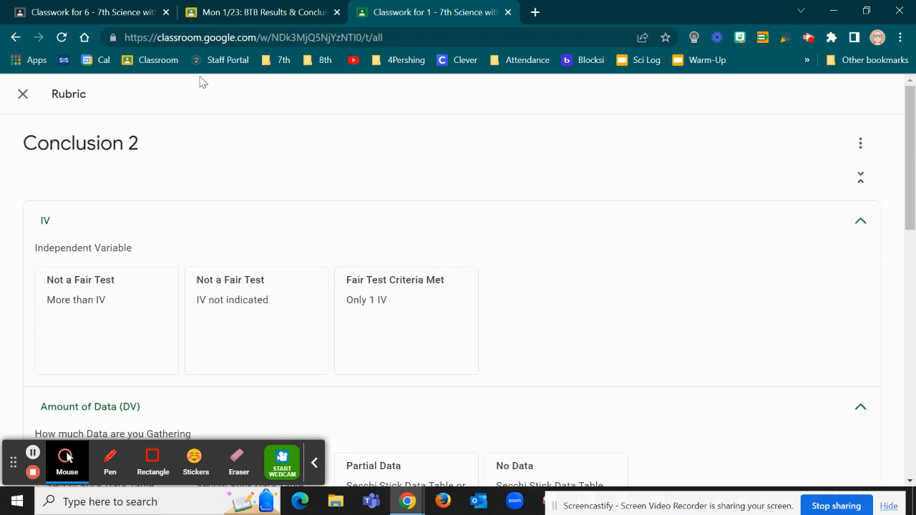
{"action": "left_click", "coordinate": [22, 97]}
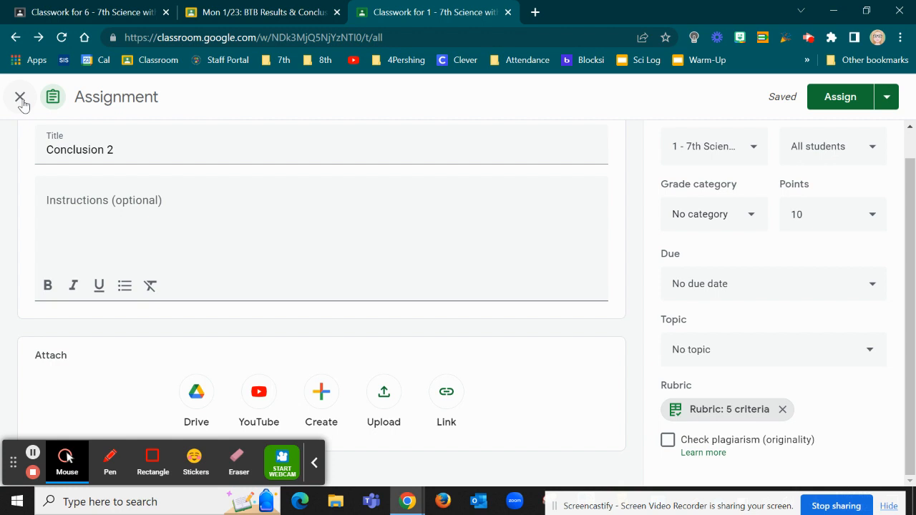
{"action": "left_click", "coordinate": [20, 98]}
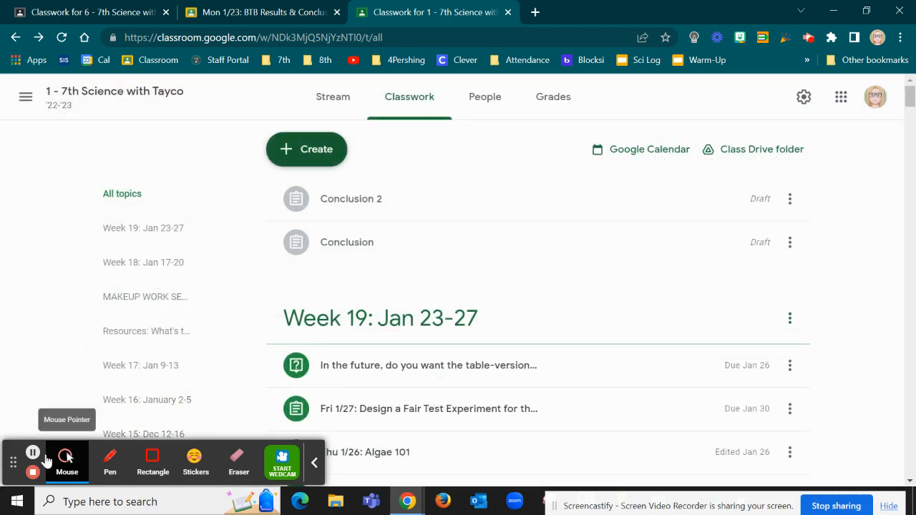